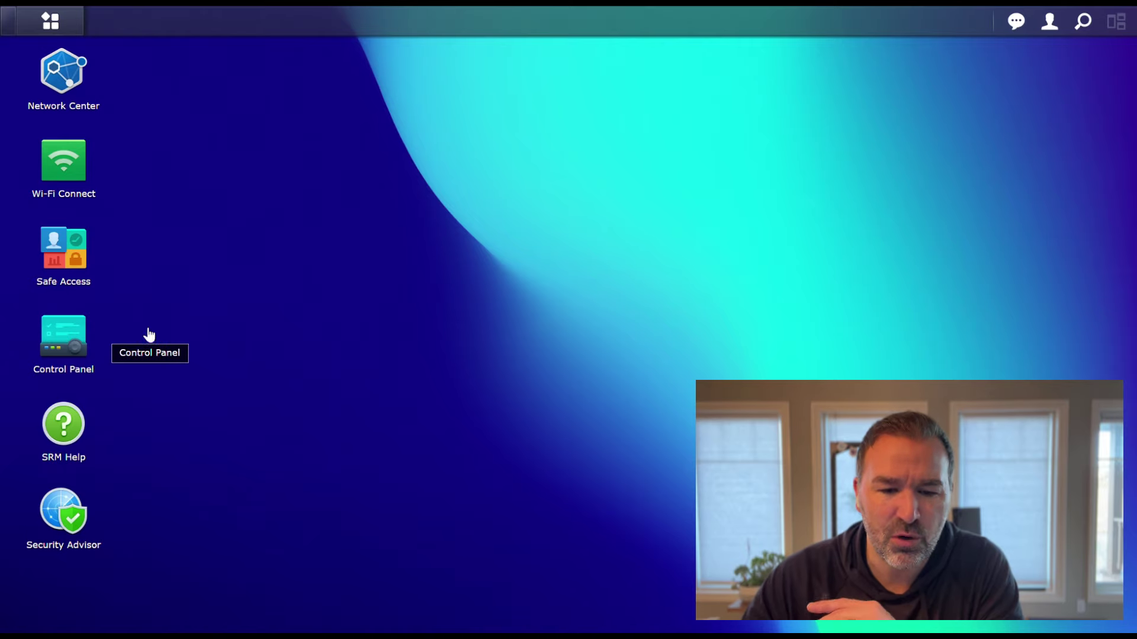
- Open Control Panel and review the notification settings for email, SMS and push service, plus the advanced list of notification events
click(149, 335)
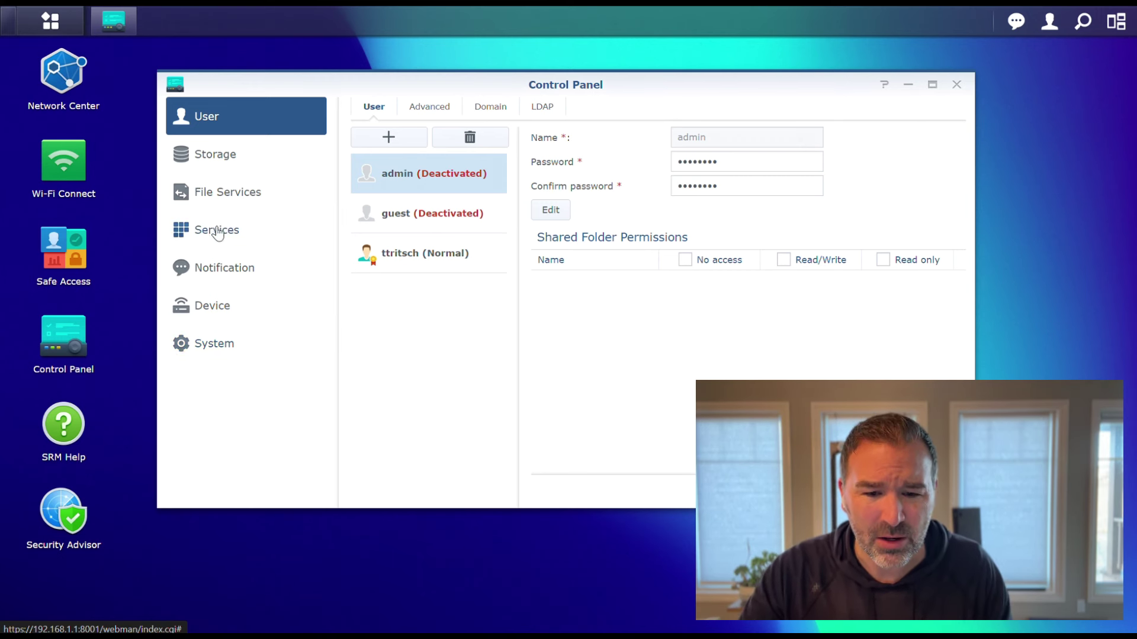
click(220, 269)
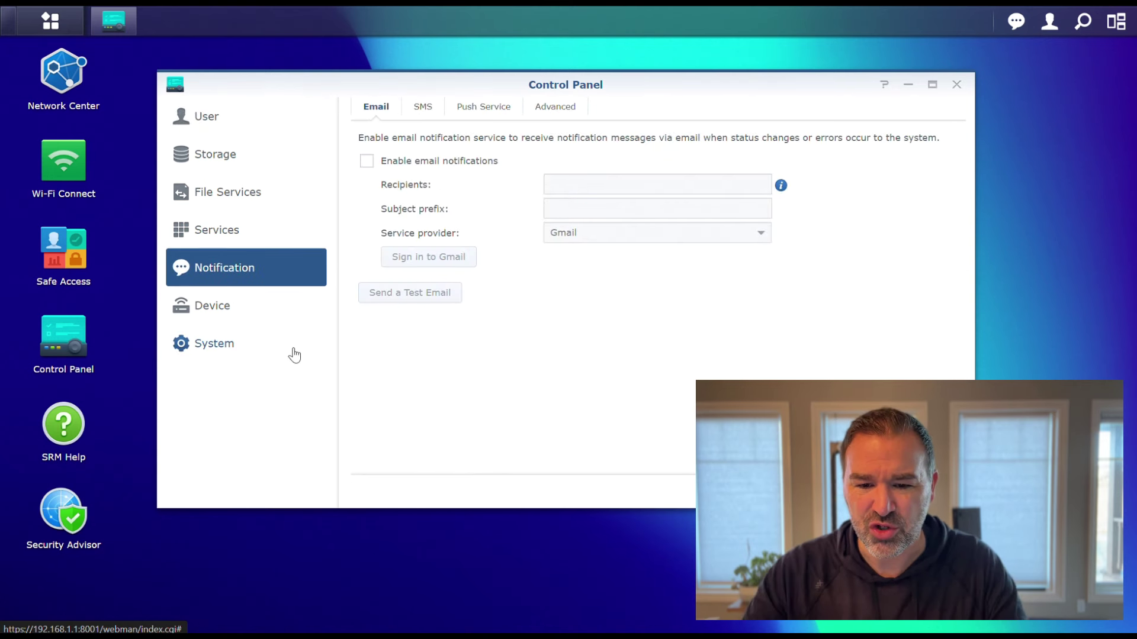
click(427, 108)
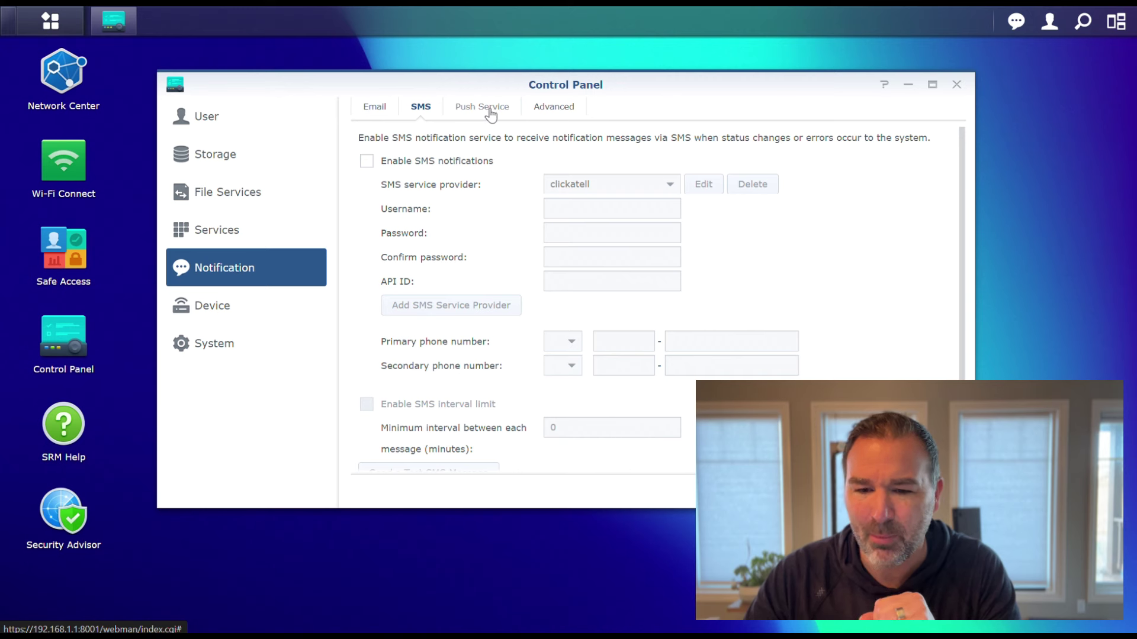
click(466, 110)
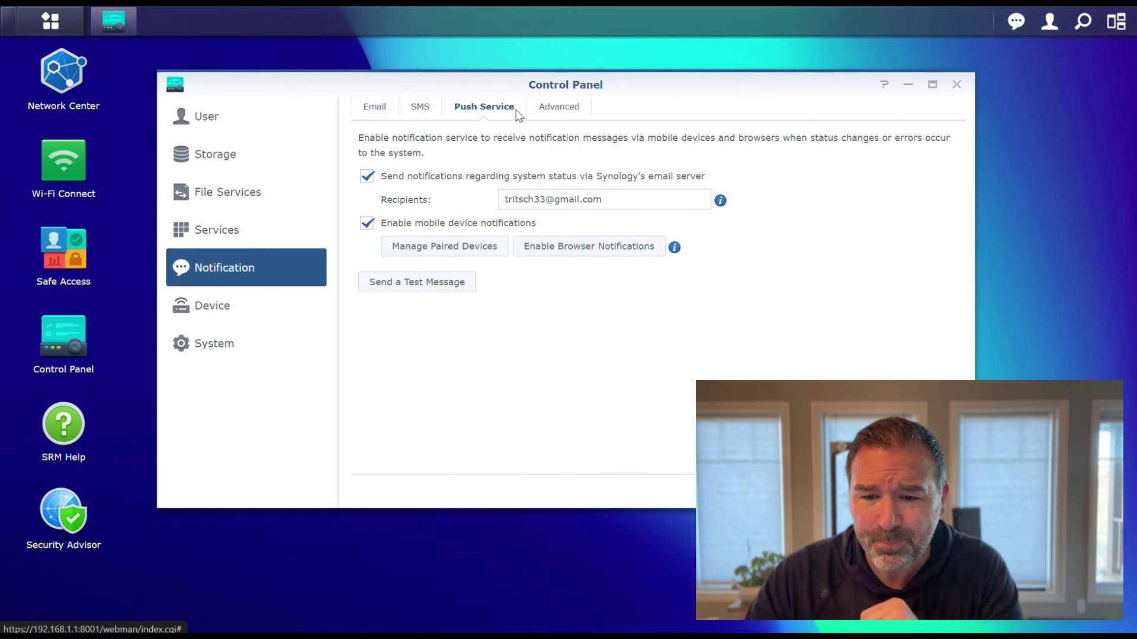
click(570, 107)
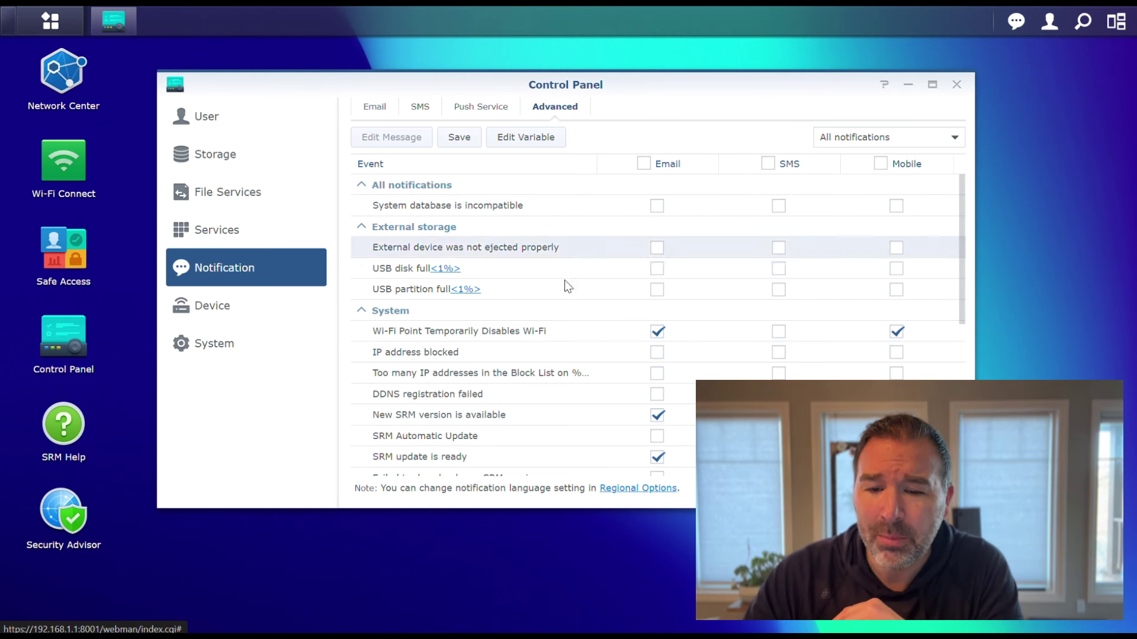
scroll(520, 360, down, 3)
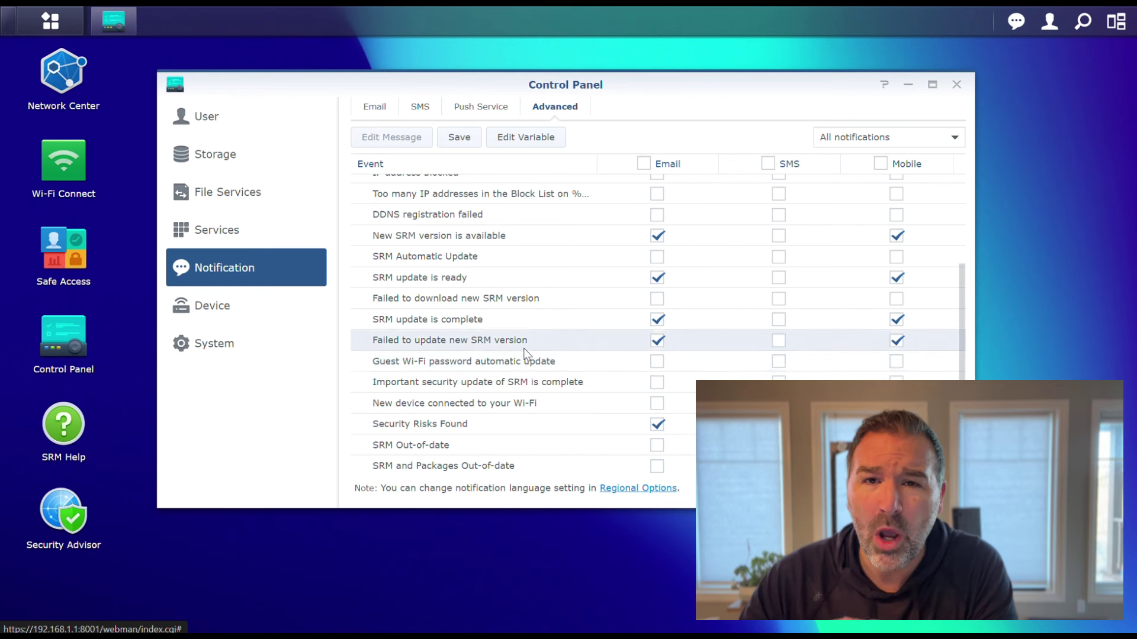
scroll(517, 327, down, 3)
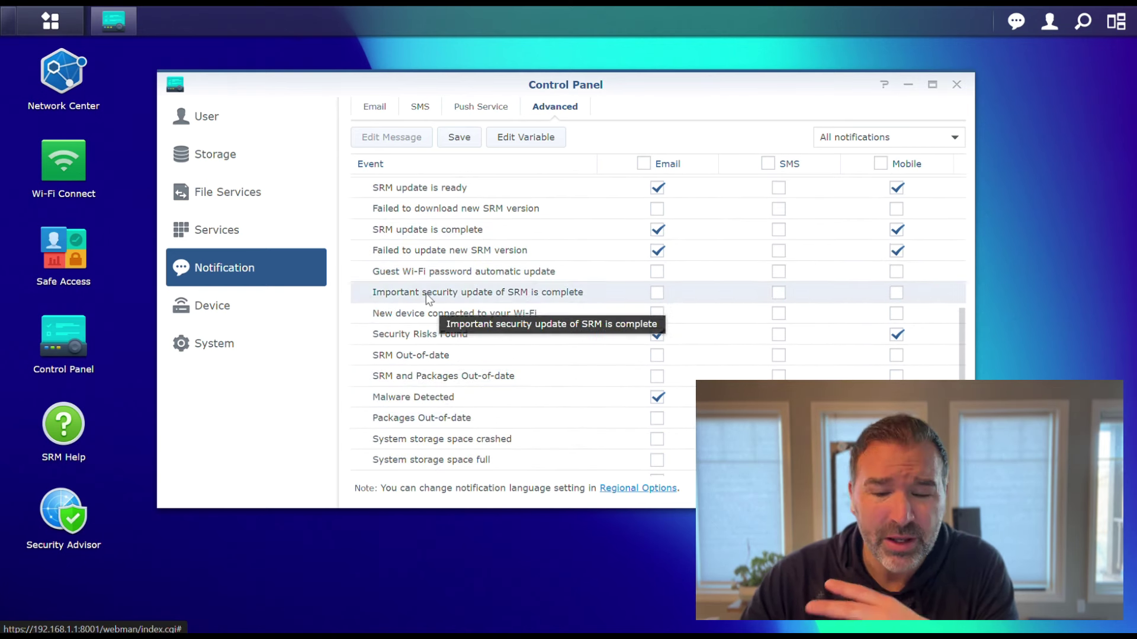
scroll(425, 295, up, 3)
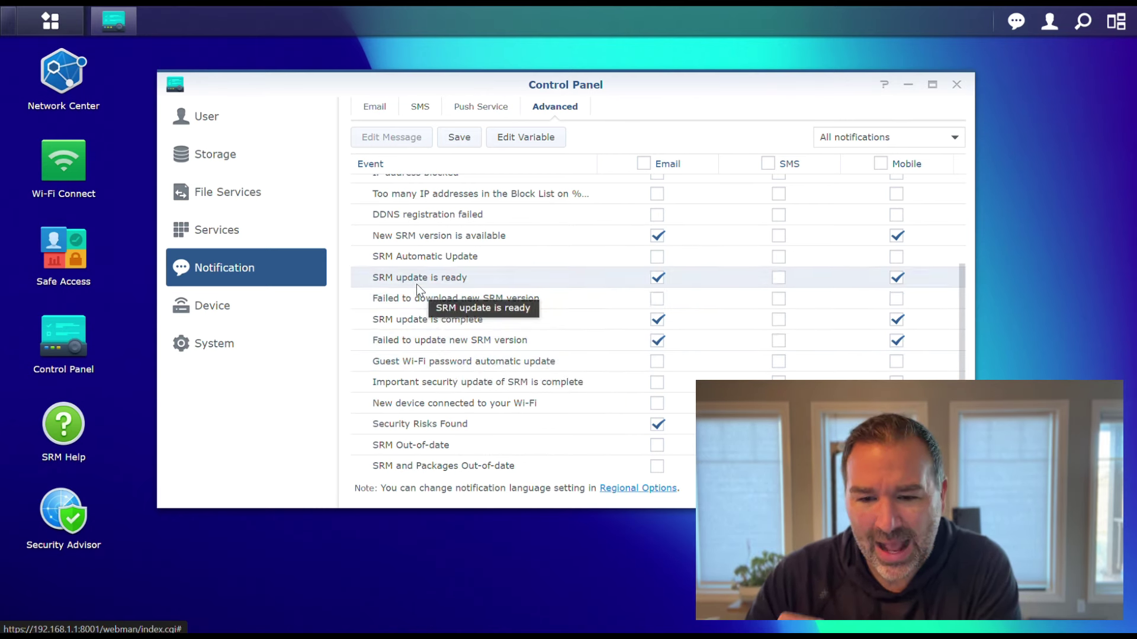
- Review the router's device and system settings, including SRM update, system databases and Synology Account, and close Control Panel
click(208, 310)
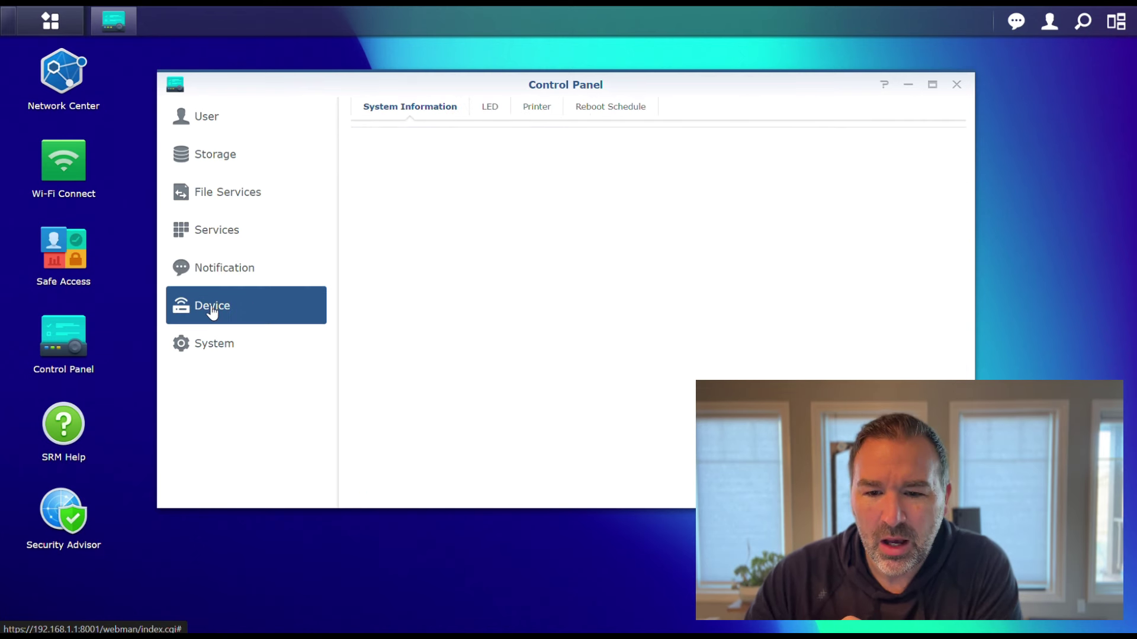
click(206, 350)
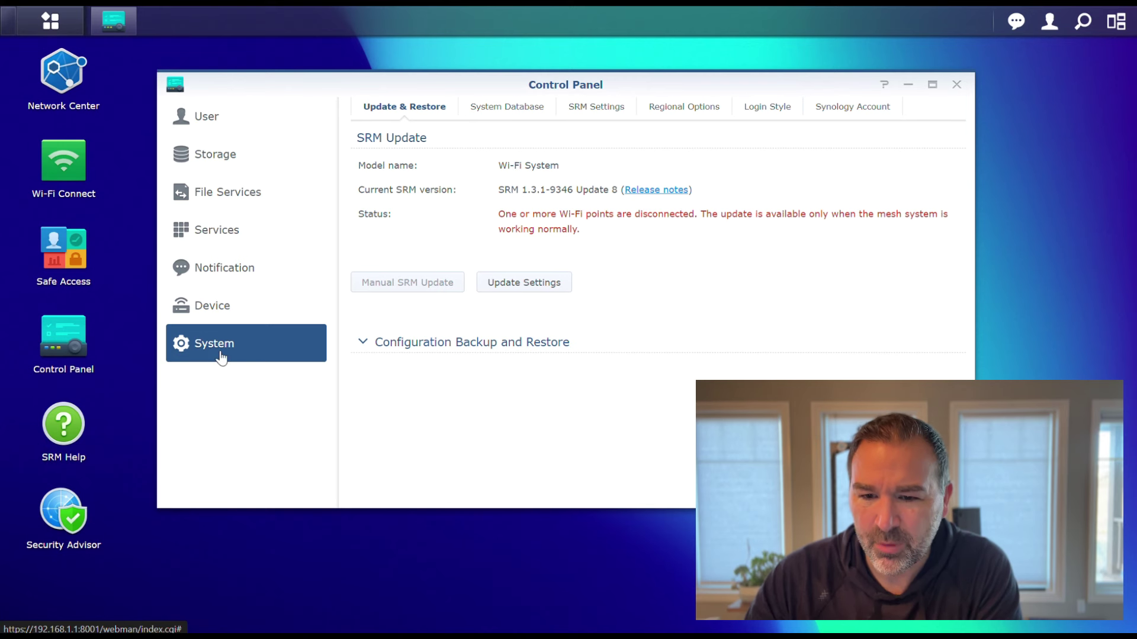
click(518, 115)
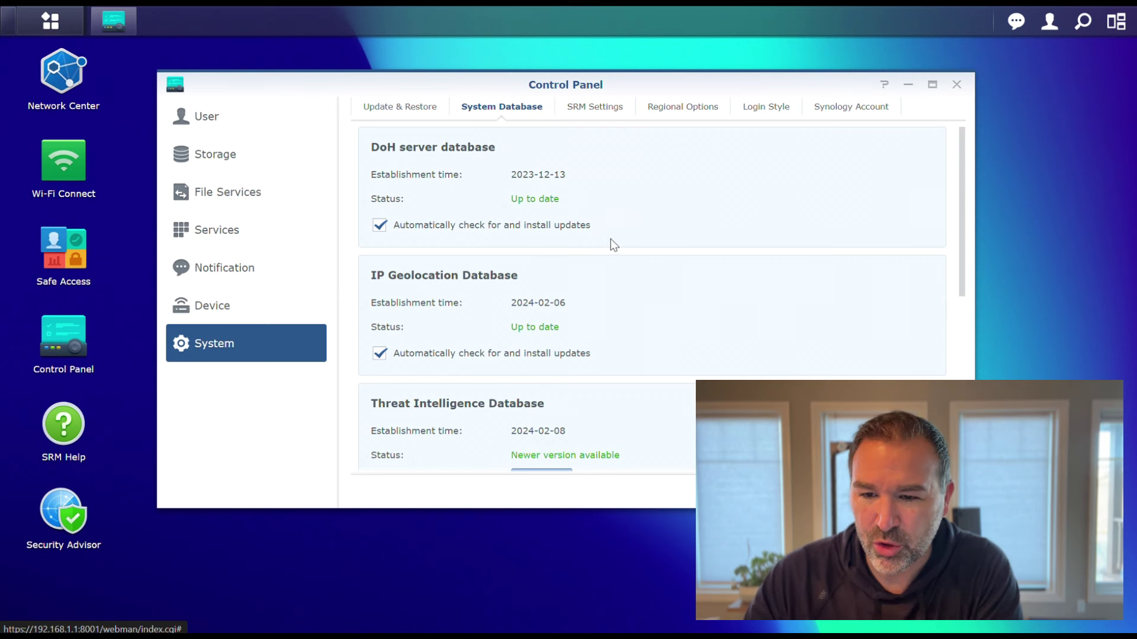
click(839, 109)
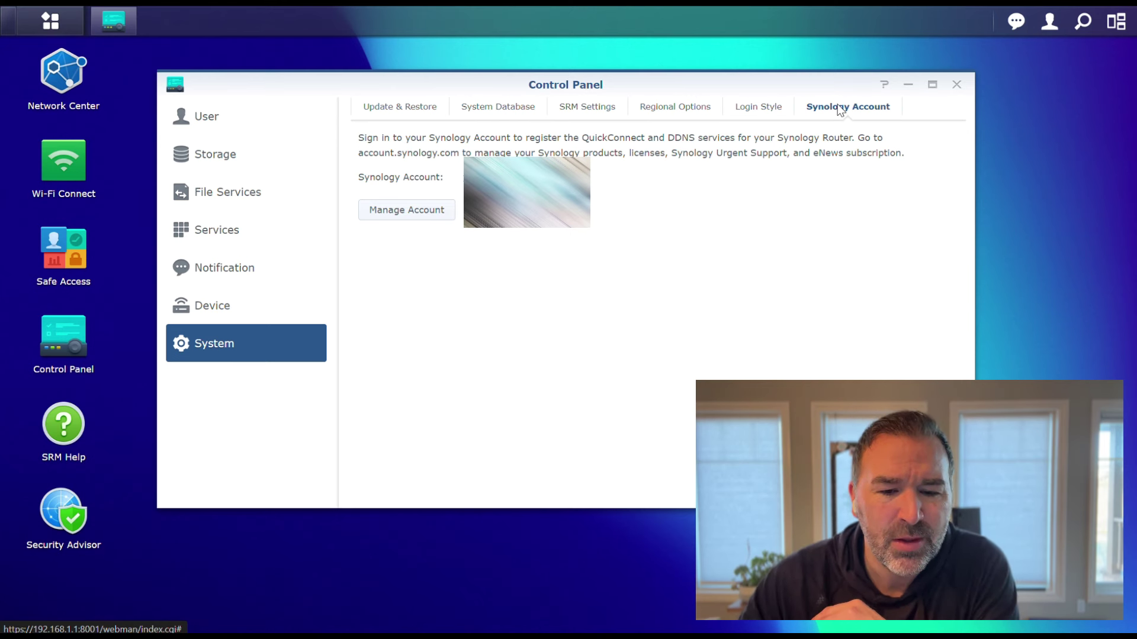
click(956, 86)
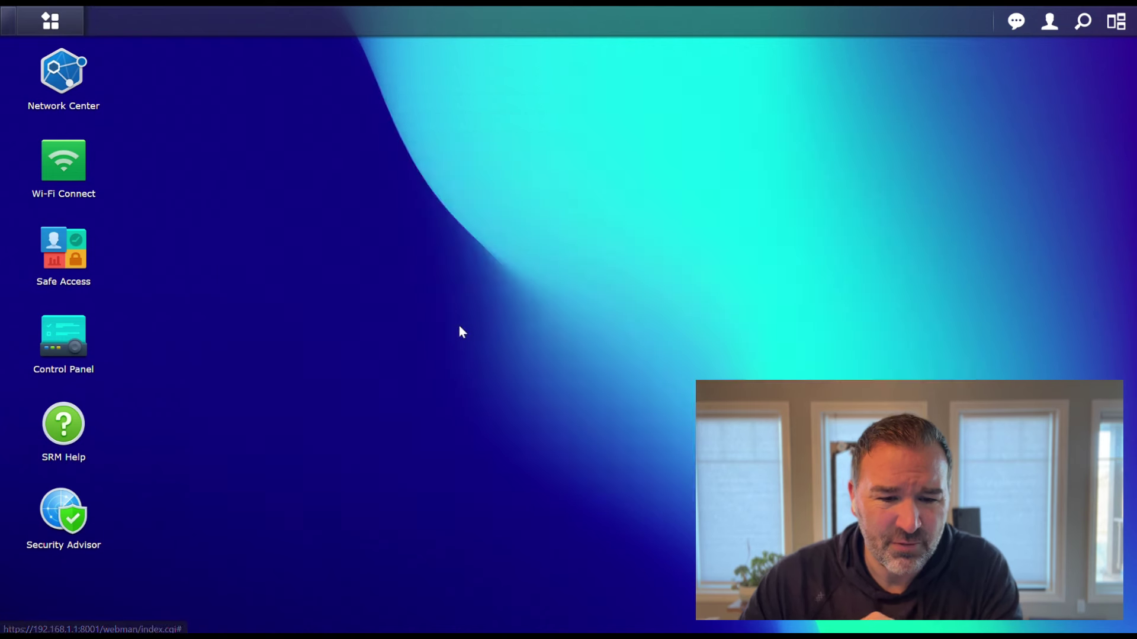
- Open Network Center and review the Internet settings with Smart WAN and QuickConnect, the port forwarding rules and the local networks
click(67, 73)
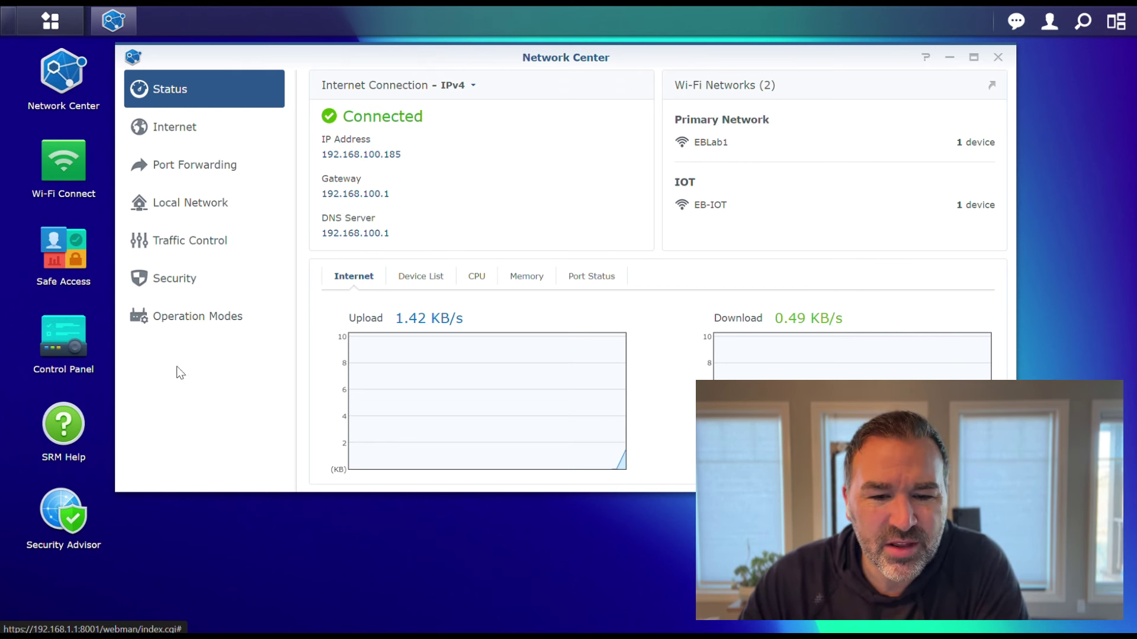
click(181, 131)
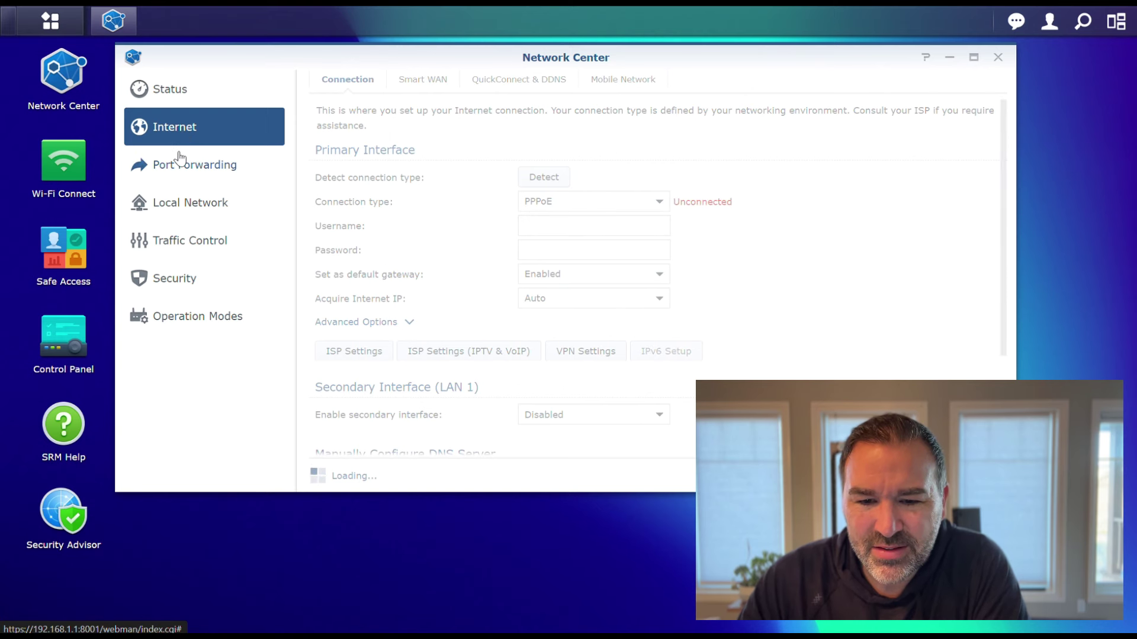
click(434, 82)
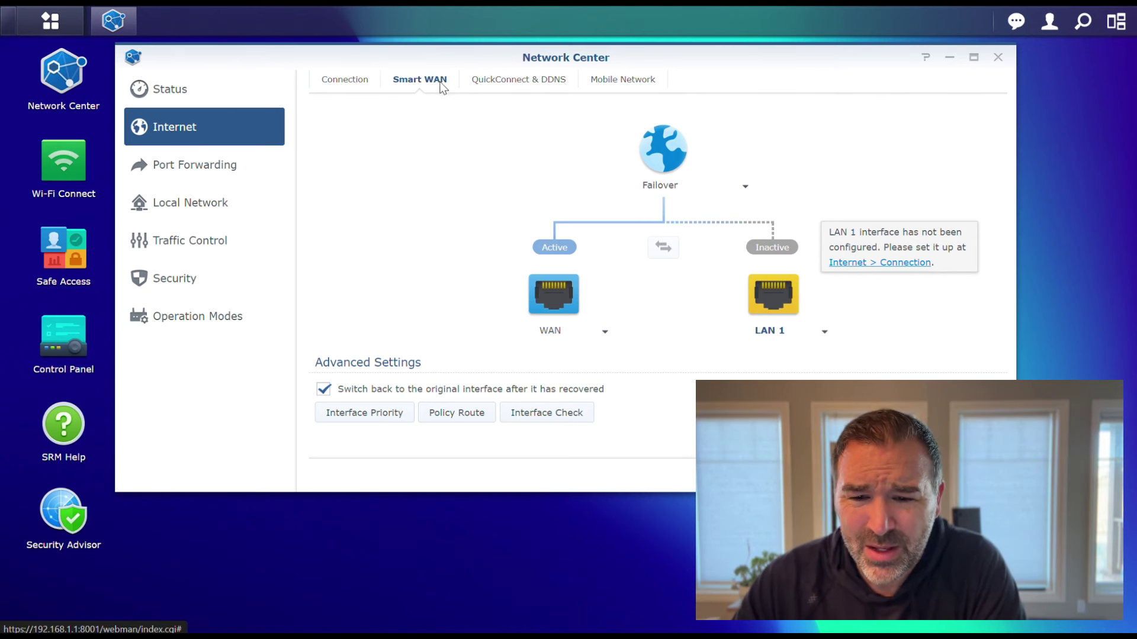
click(505, 82)
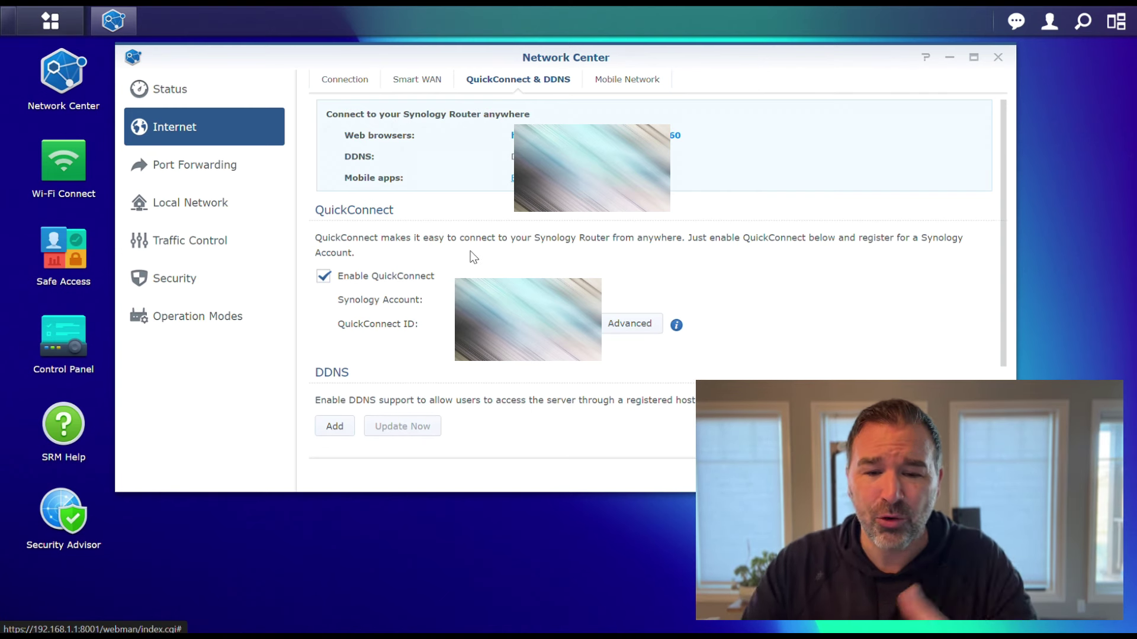
click(173, 170)
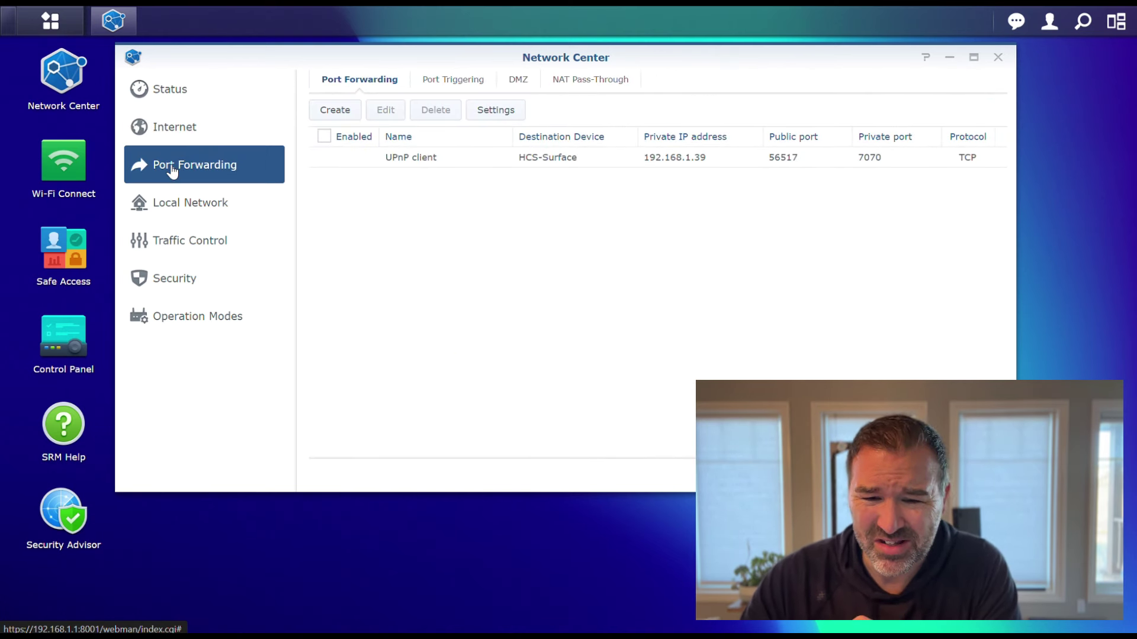
click(180, 207)
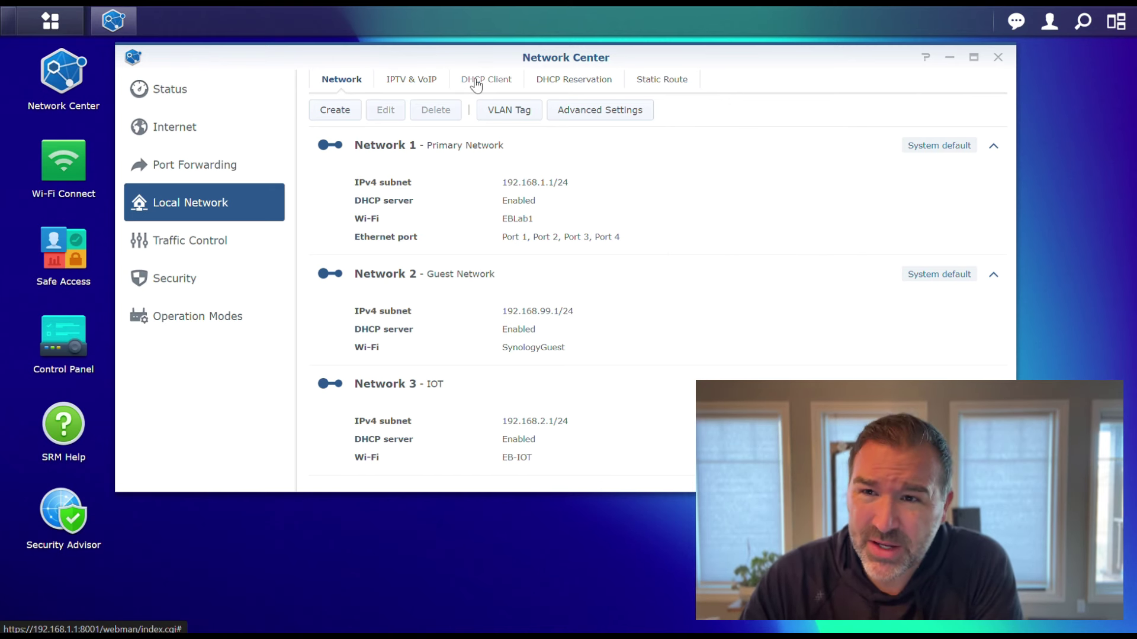
- Examine the live traffic monitor in Traffic Control by application, by domain and by device
click(188, 242)
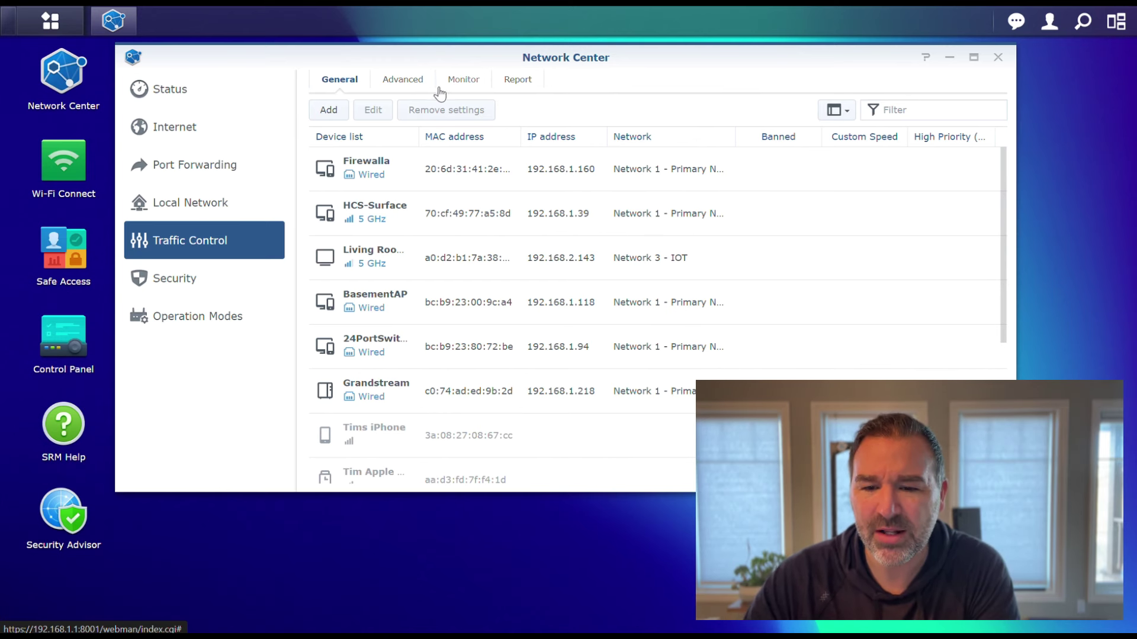
click(468, 81)
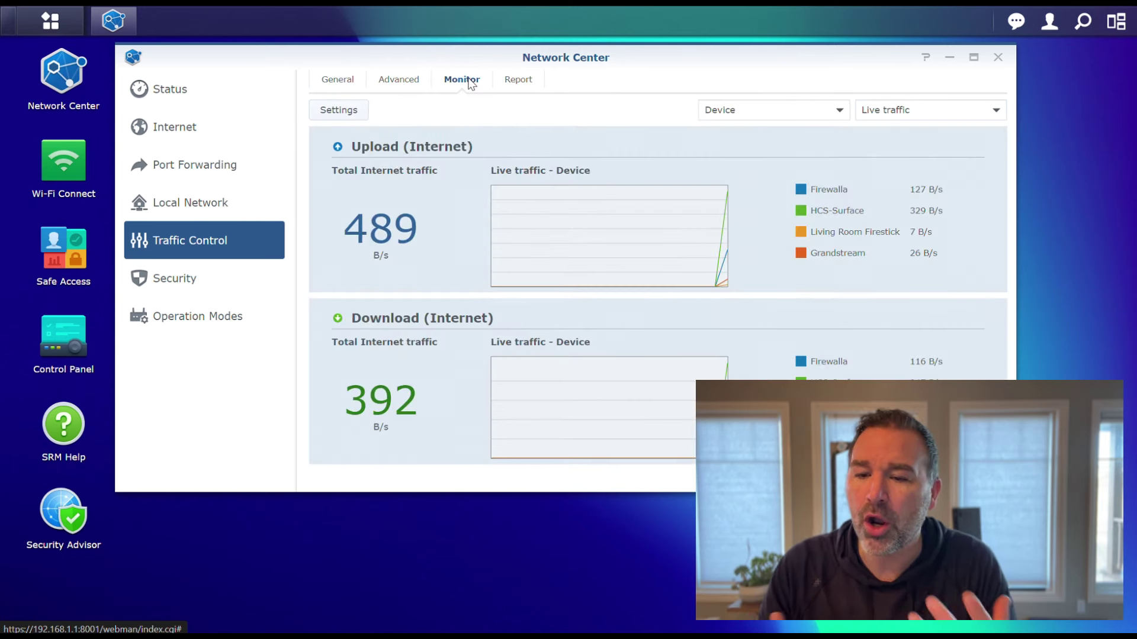
drag(450, 56, 347, 64)
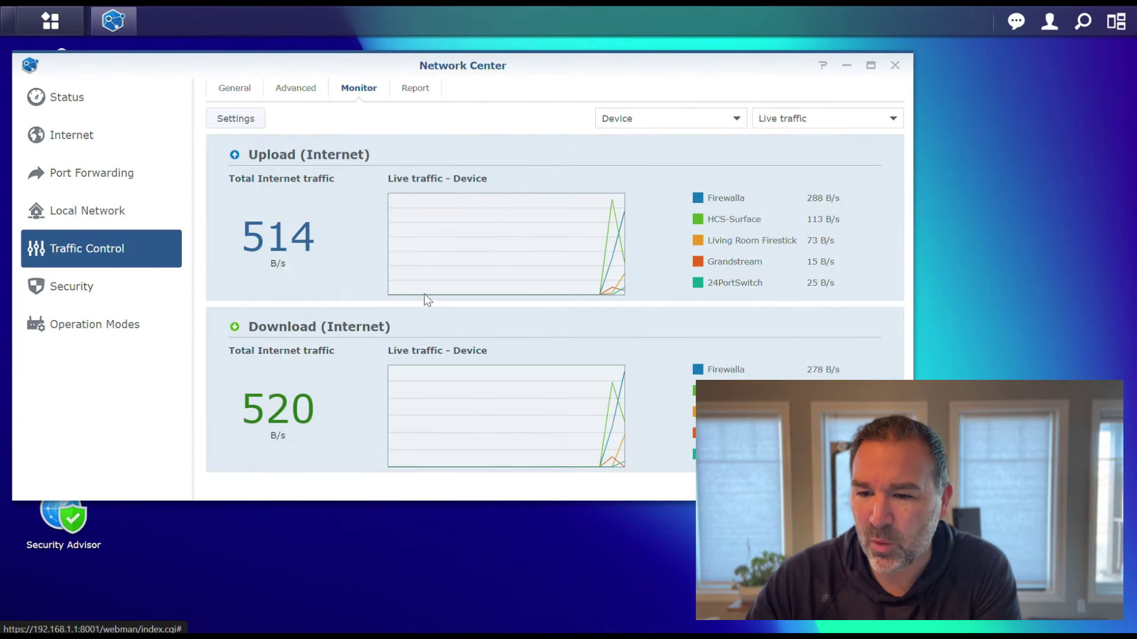
click(736, 119)
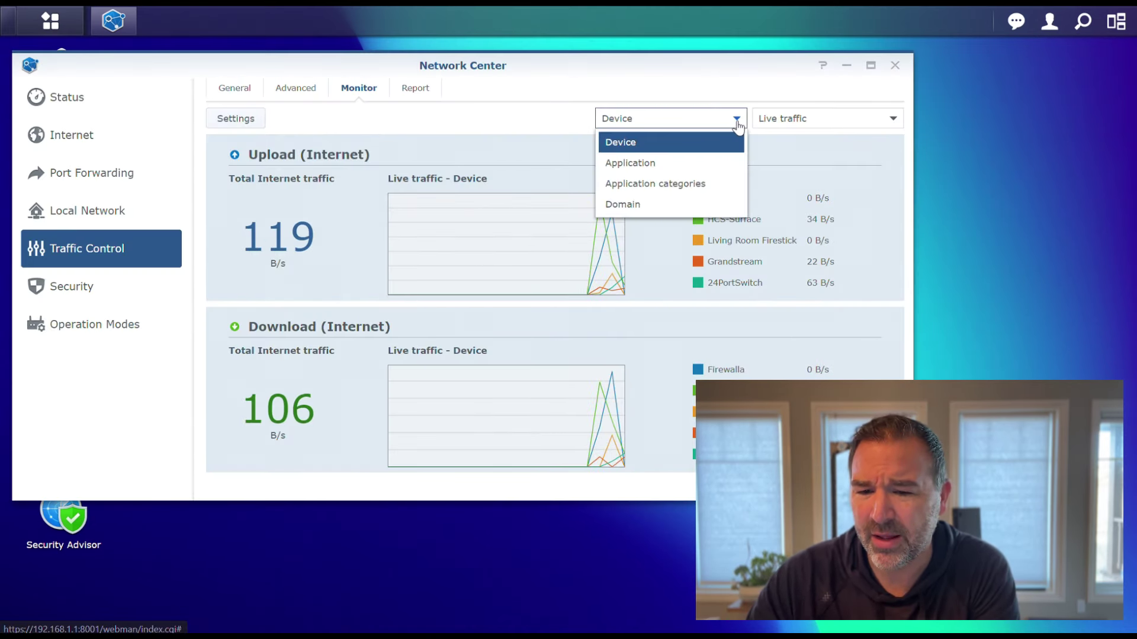
click(647, 169)
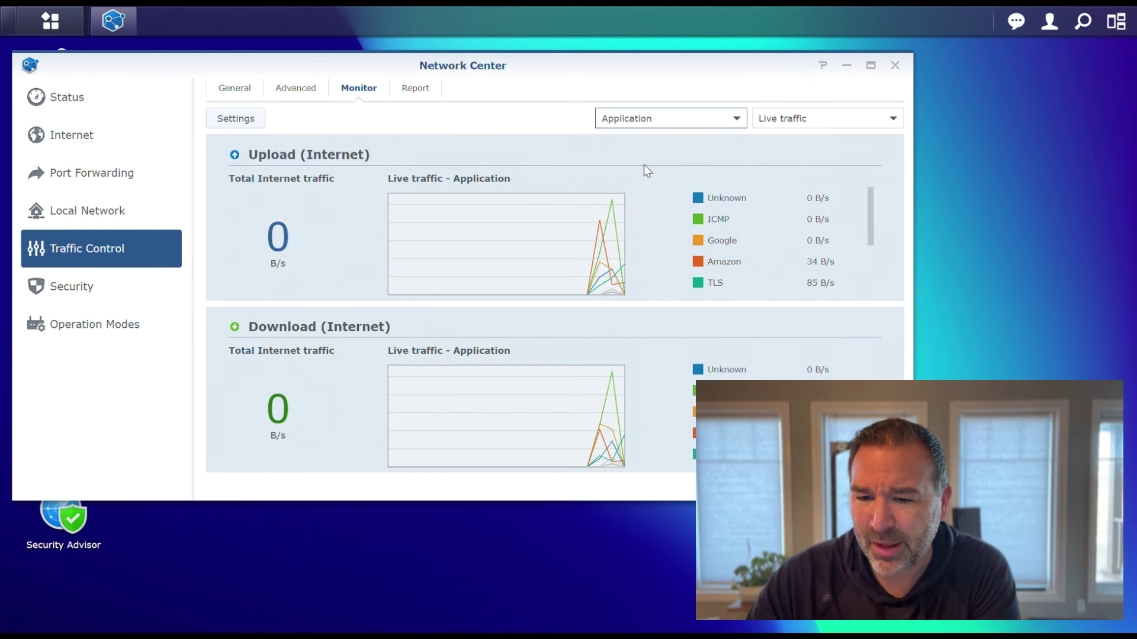
click(736, 118)
click(641, 207)
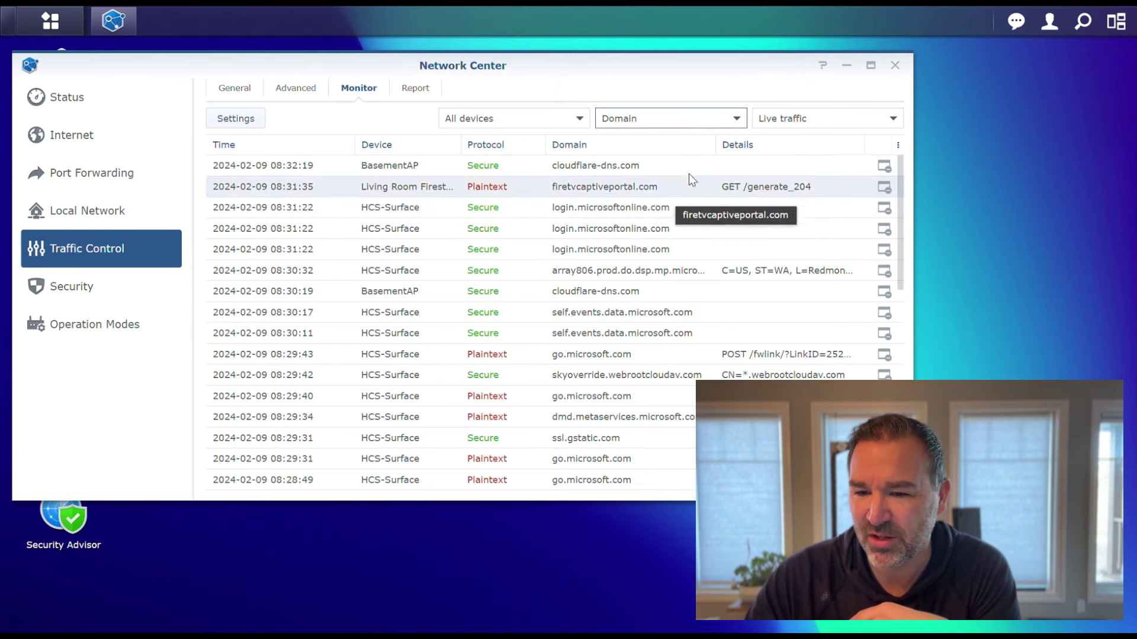
click(736, 118)
click(652, 144)
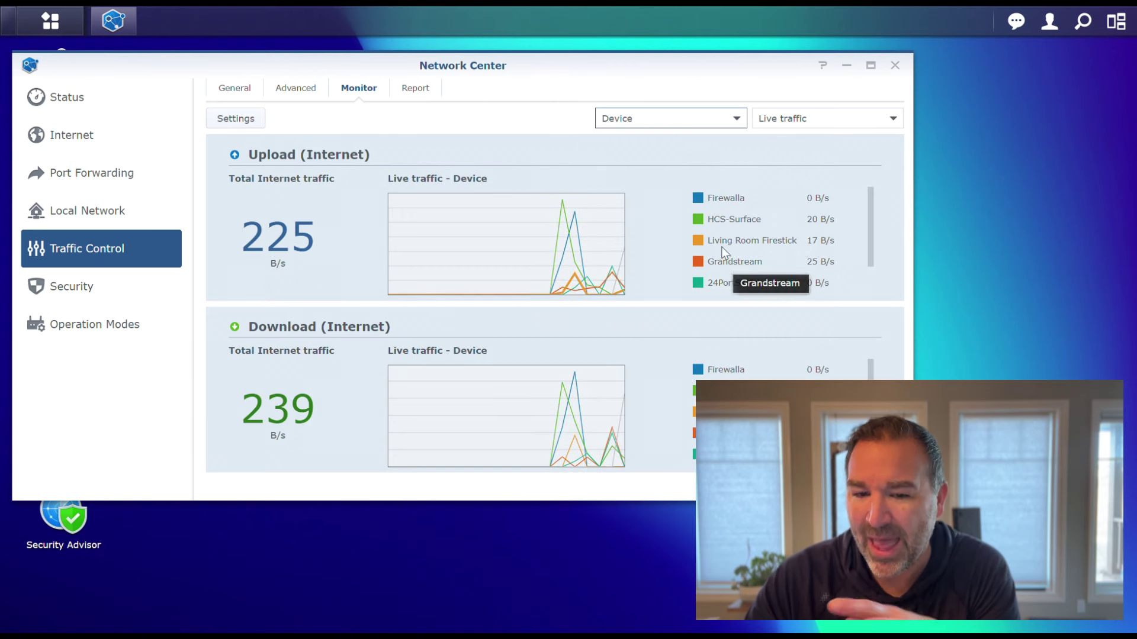
- Check the traffic report tasks and return to the general device list in Traffic Control
click(307, 89)
click(416, 89)
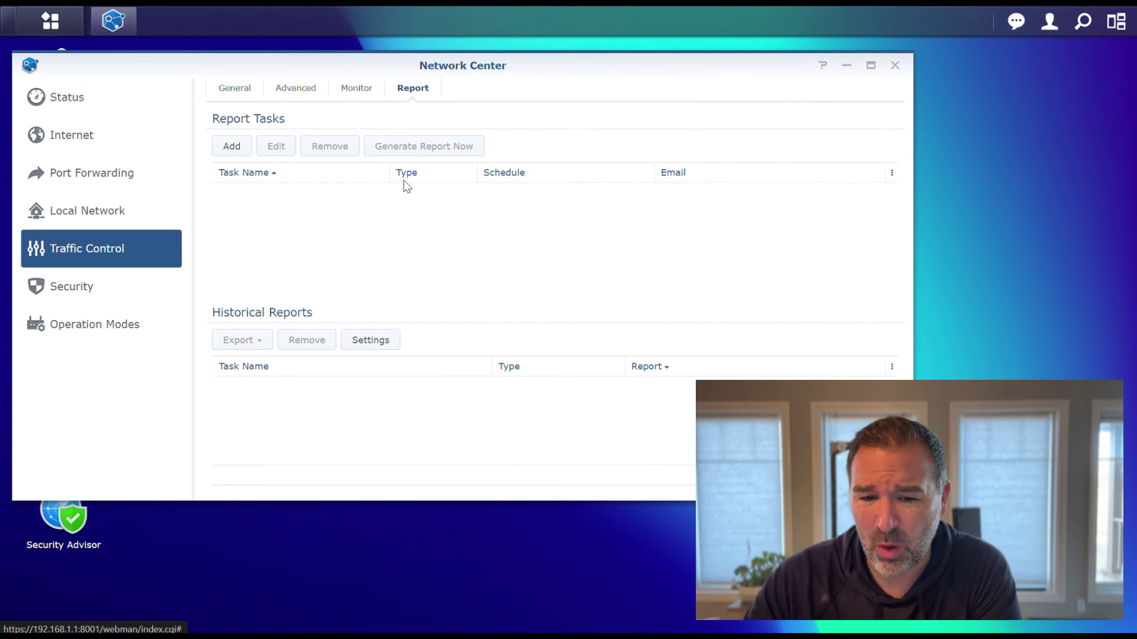
click(238, 90)
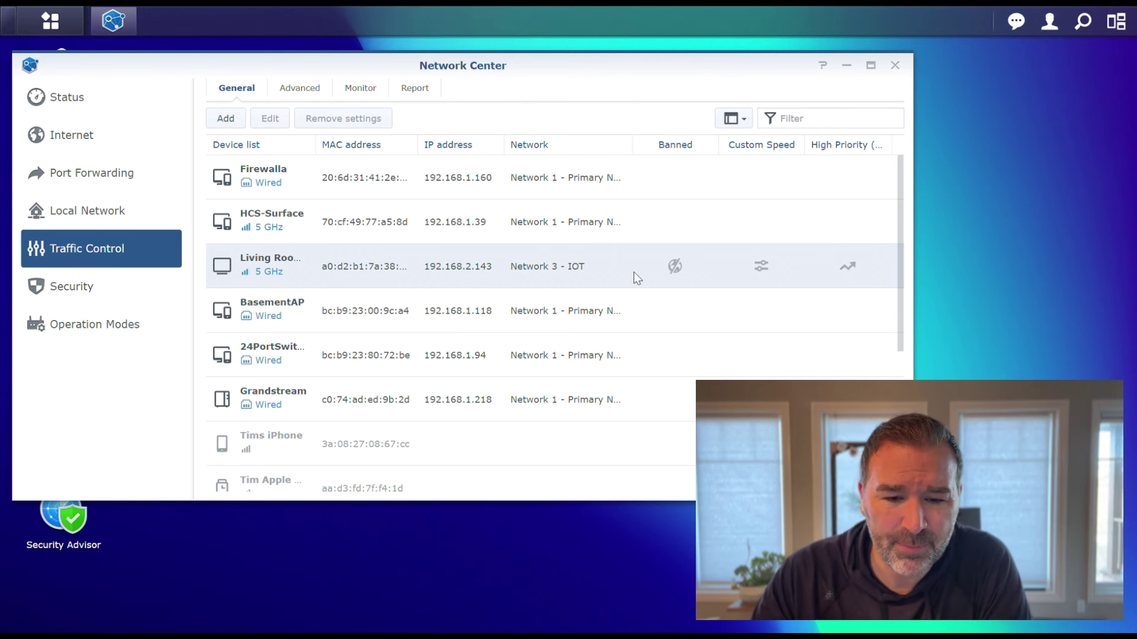
- Review the general security settings, firewall rules and router operation modes, and close Network Center
click(56, 288)
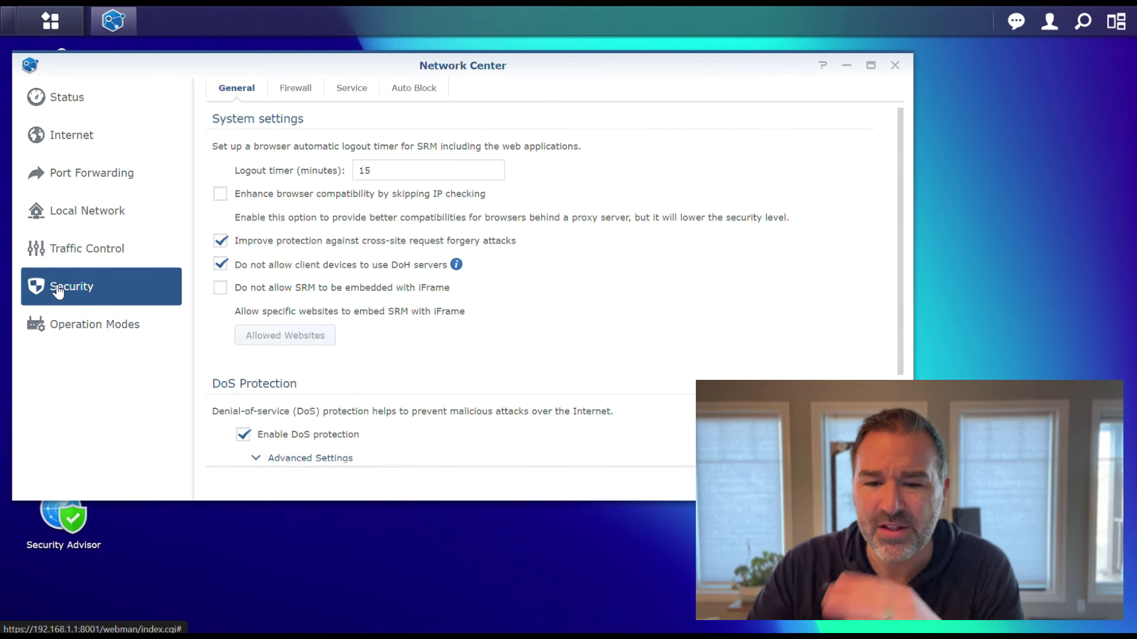
click(293, 90)
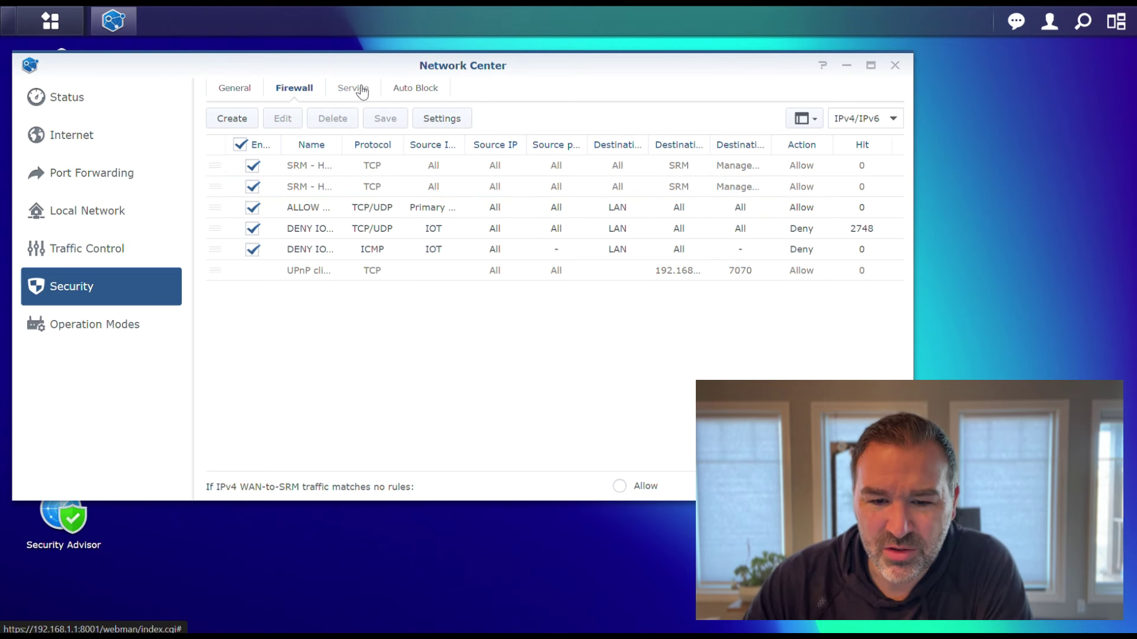
click(122, 331)
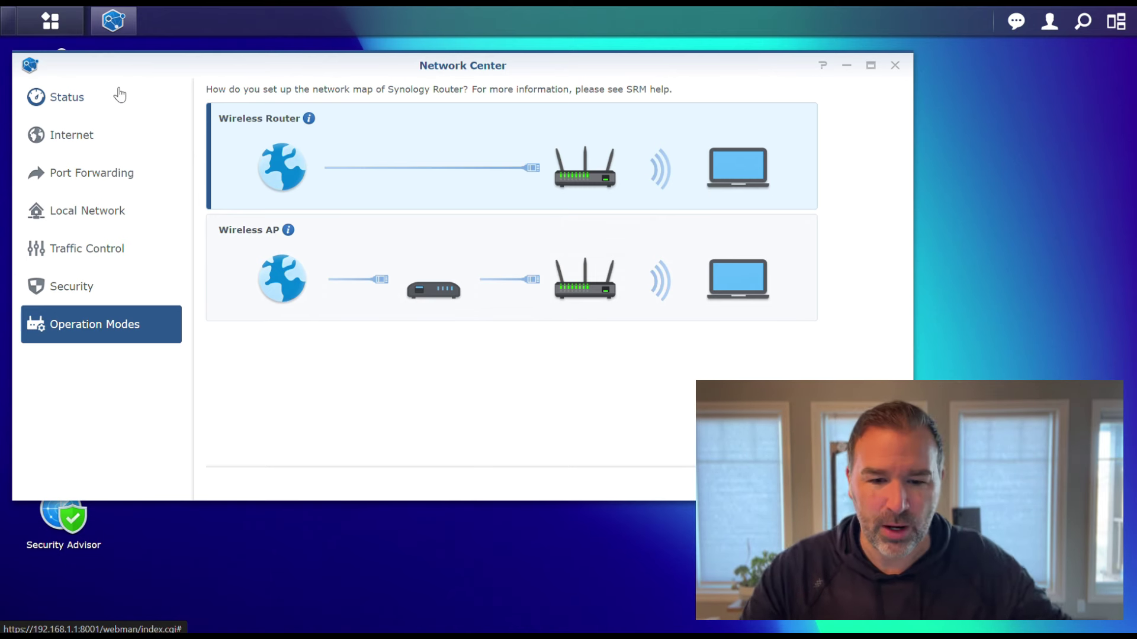
click(895, 65)
- Open Wi-Fi Connect and review the Wi-Fi points, connected clients and configured Wi-Fi networks
click(65, 177)
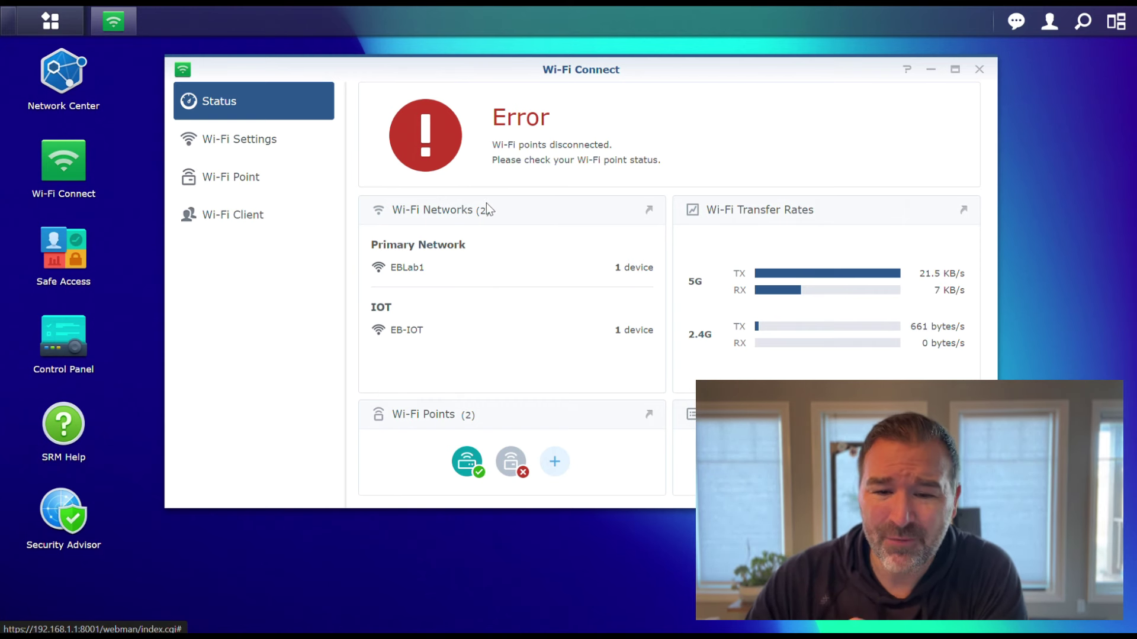
click(244, 180)
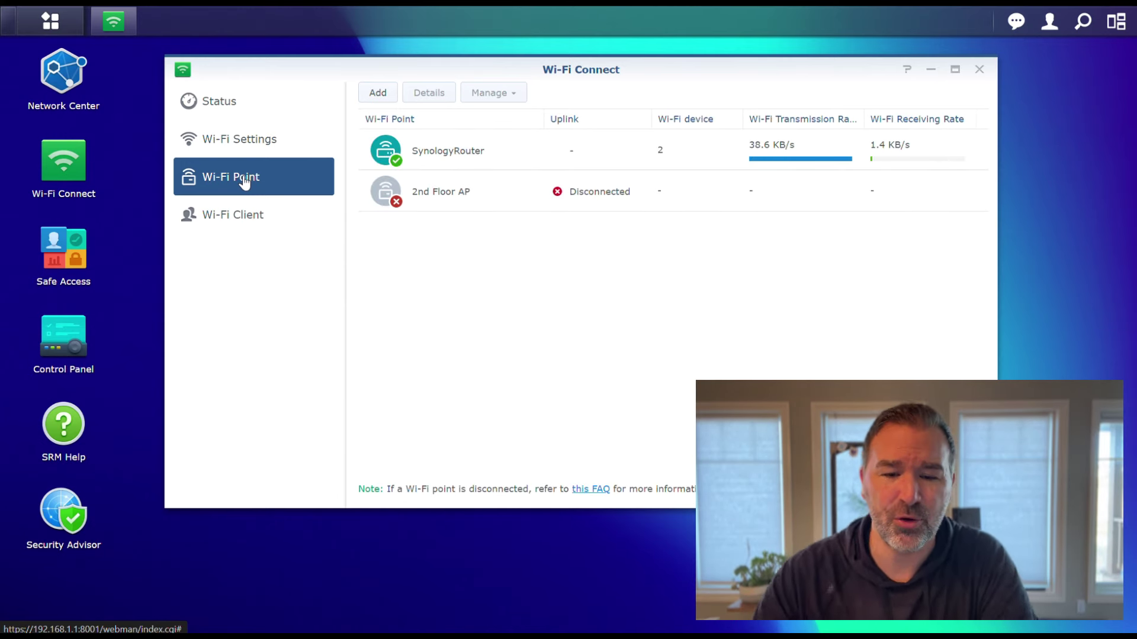
click(246, 215)
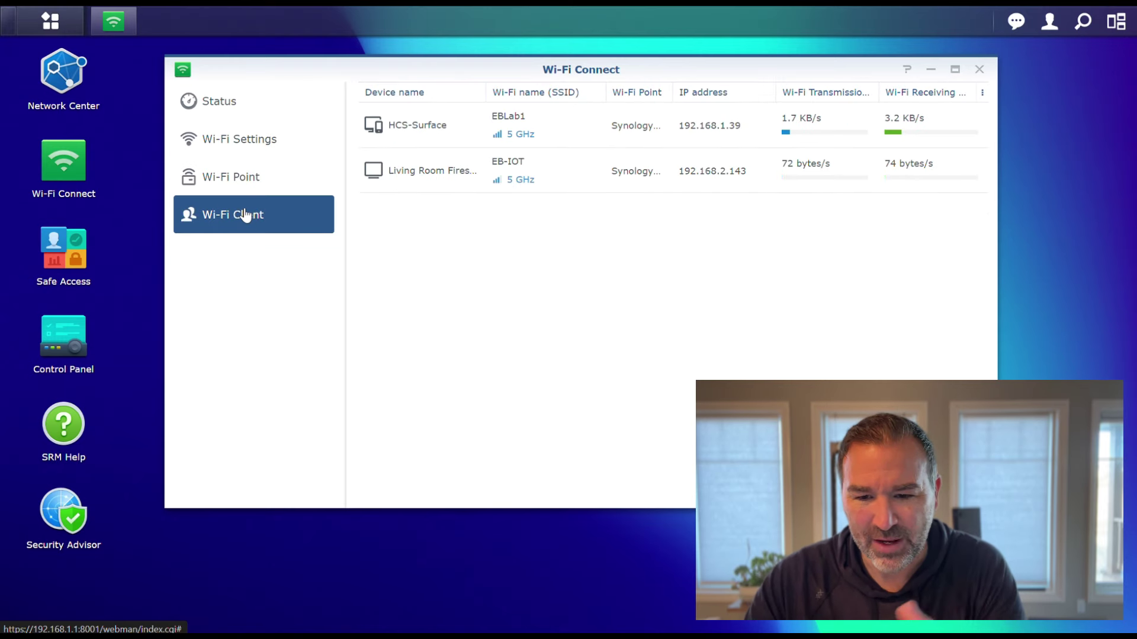
click(248, 138)
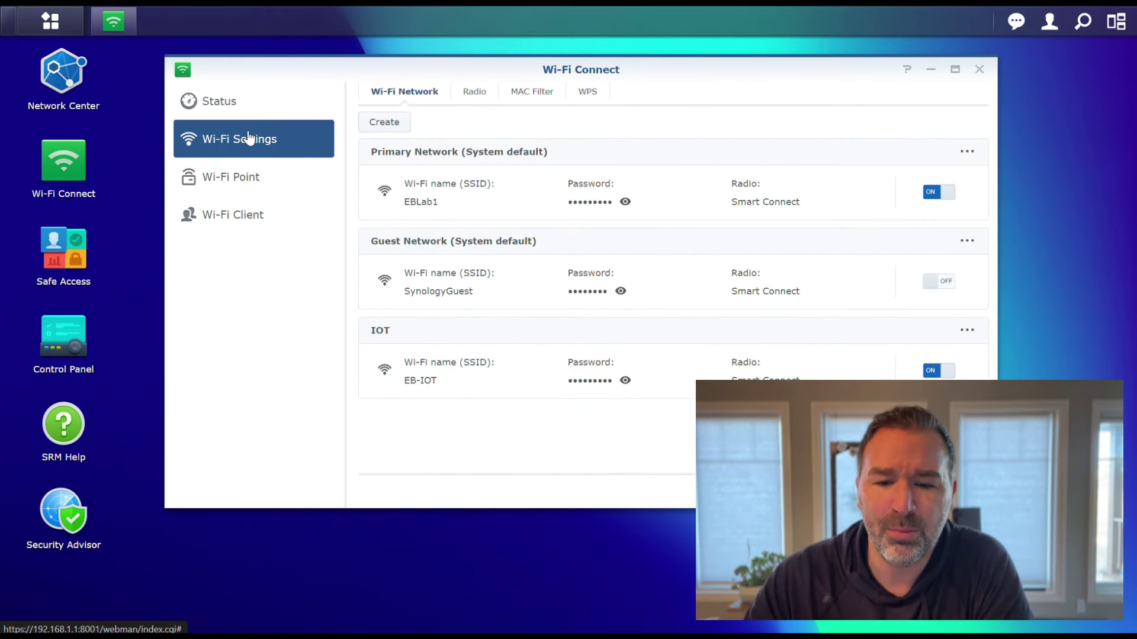
- Close Wi-Fi Connect, open Security Advisor and review its overview and advanced settings for the security baseline and scan schedule
click(980, 70)
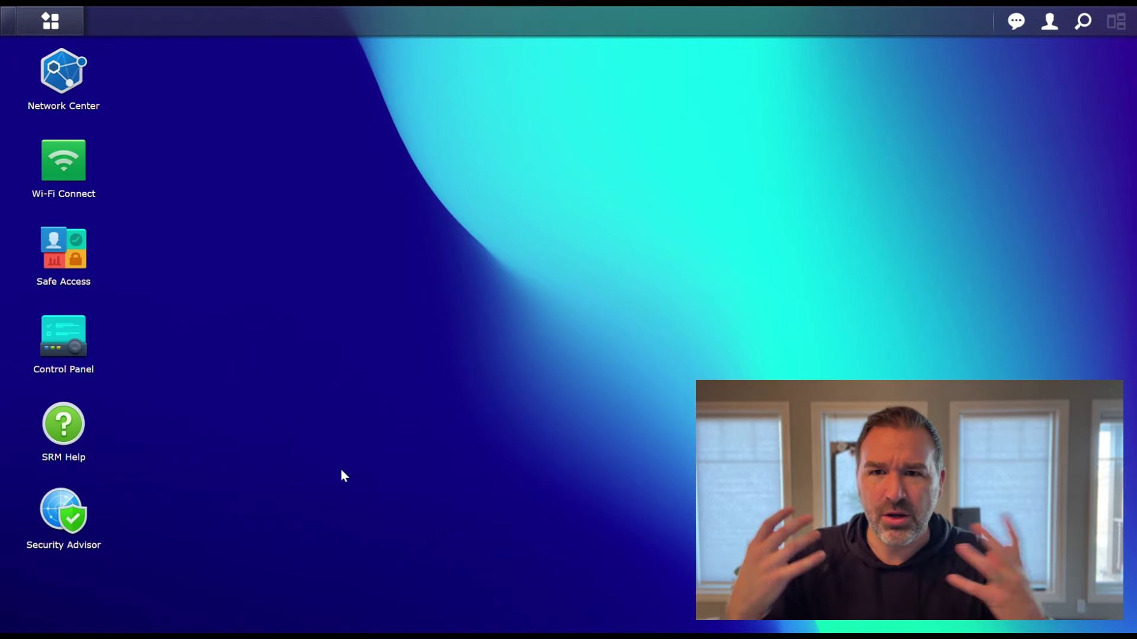
click(74, 509)
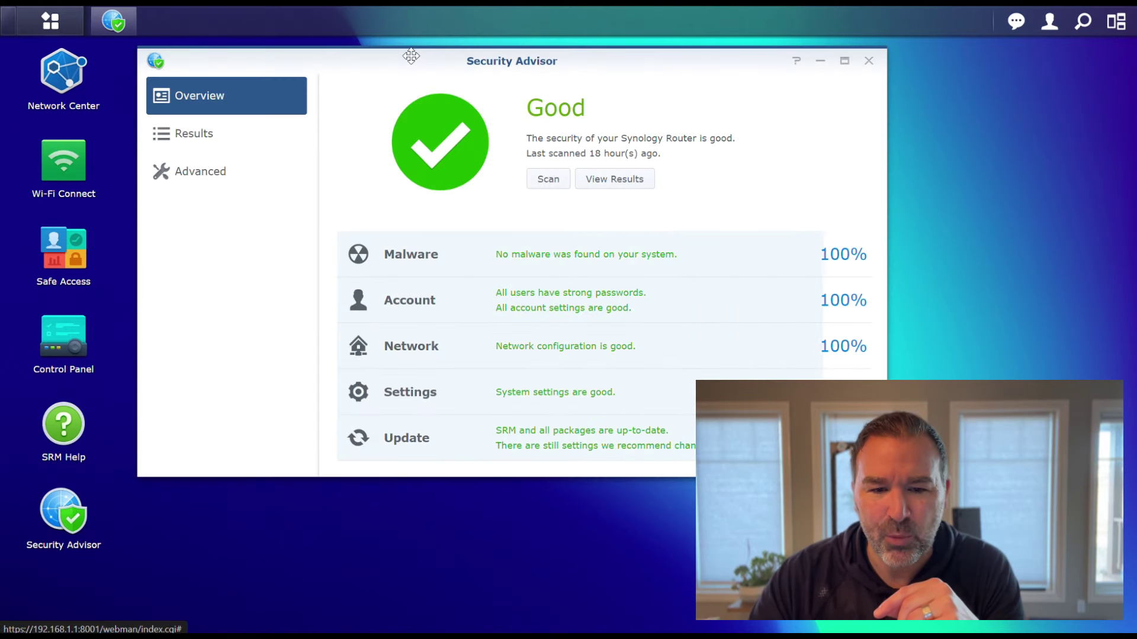
drag(411, 56, 282, 60)
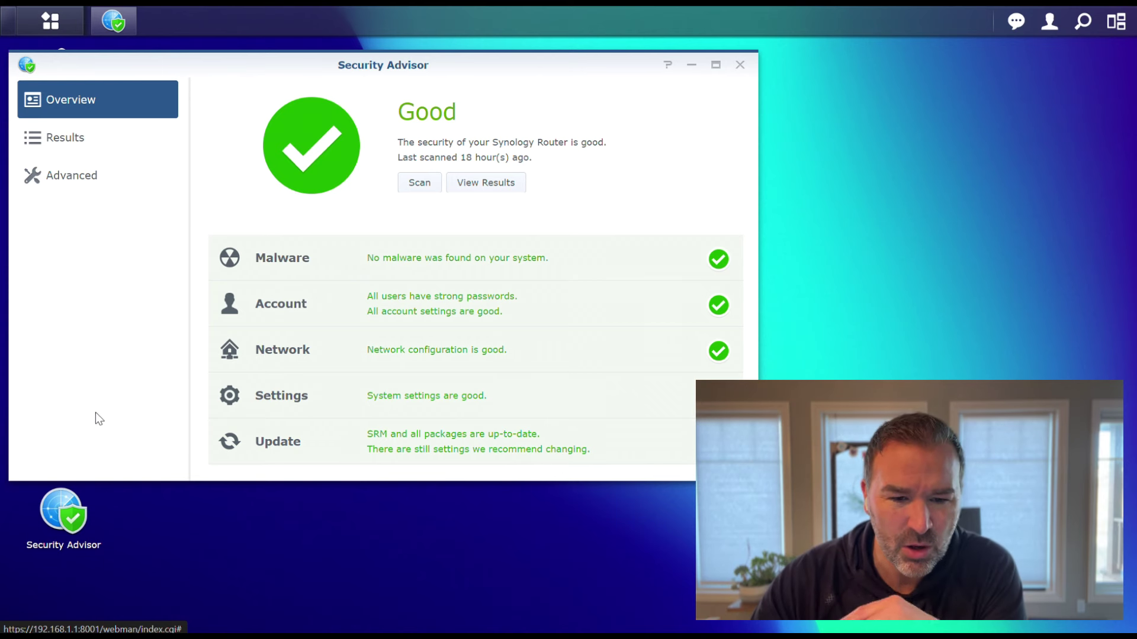
click(66, 183)
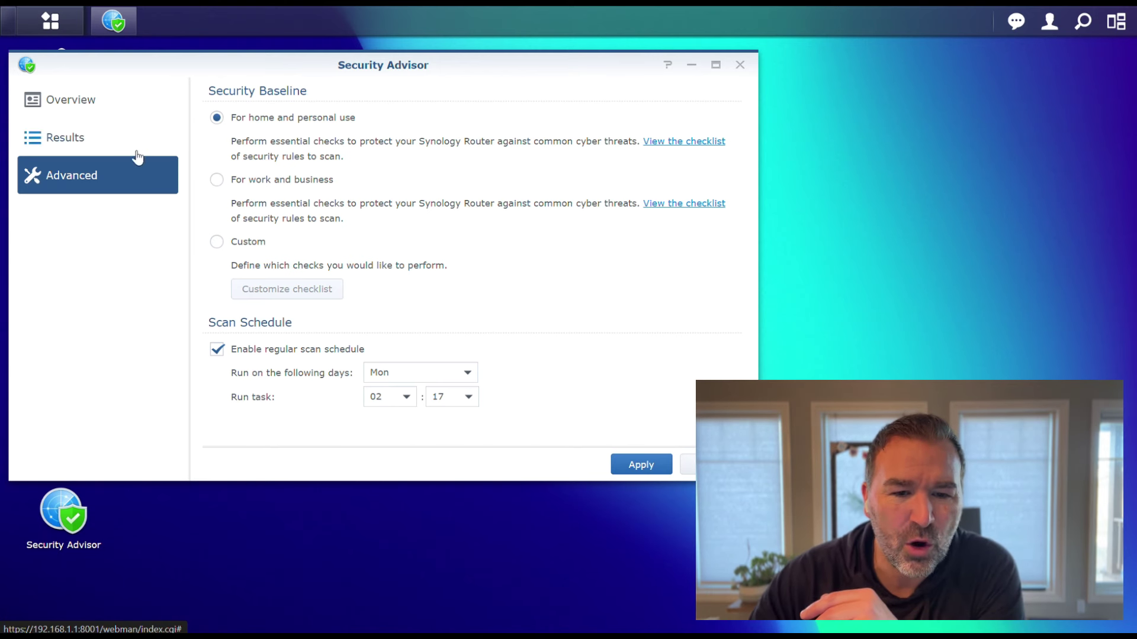
click(86, 102)
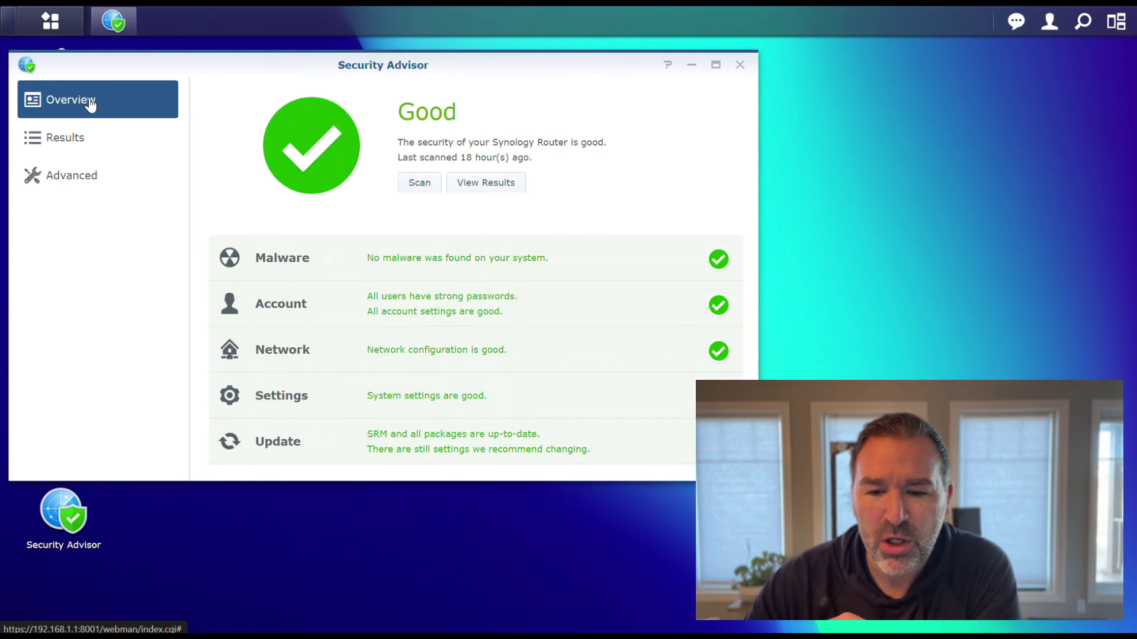
- Run a security scan of the router and close Security Advisor
click(425, 184)
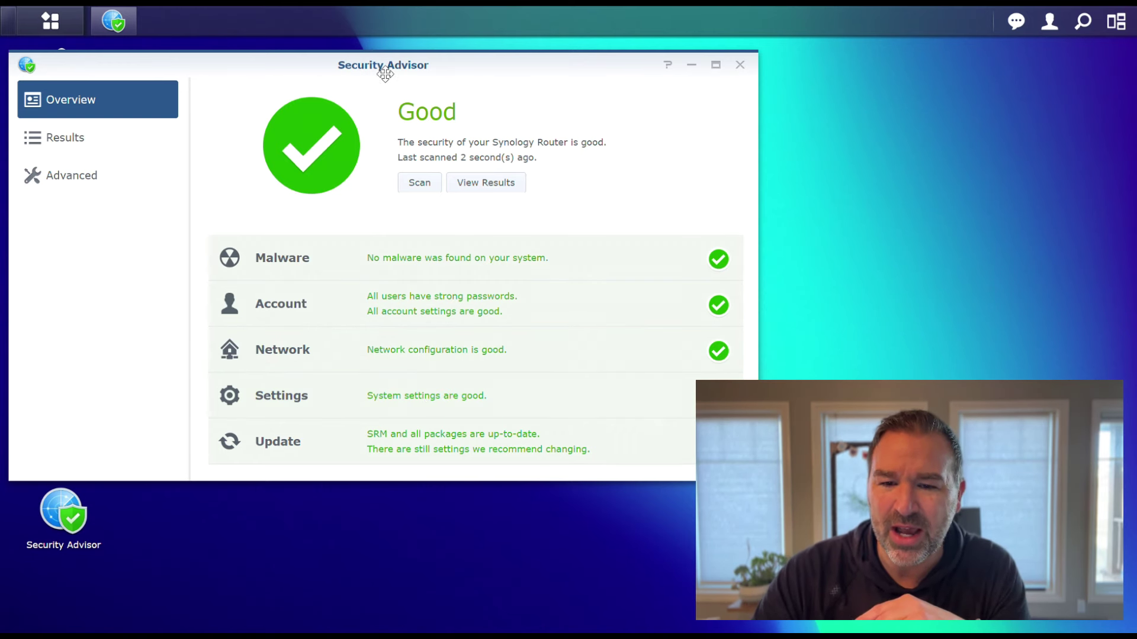
drag(384, 72, 421, 102)
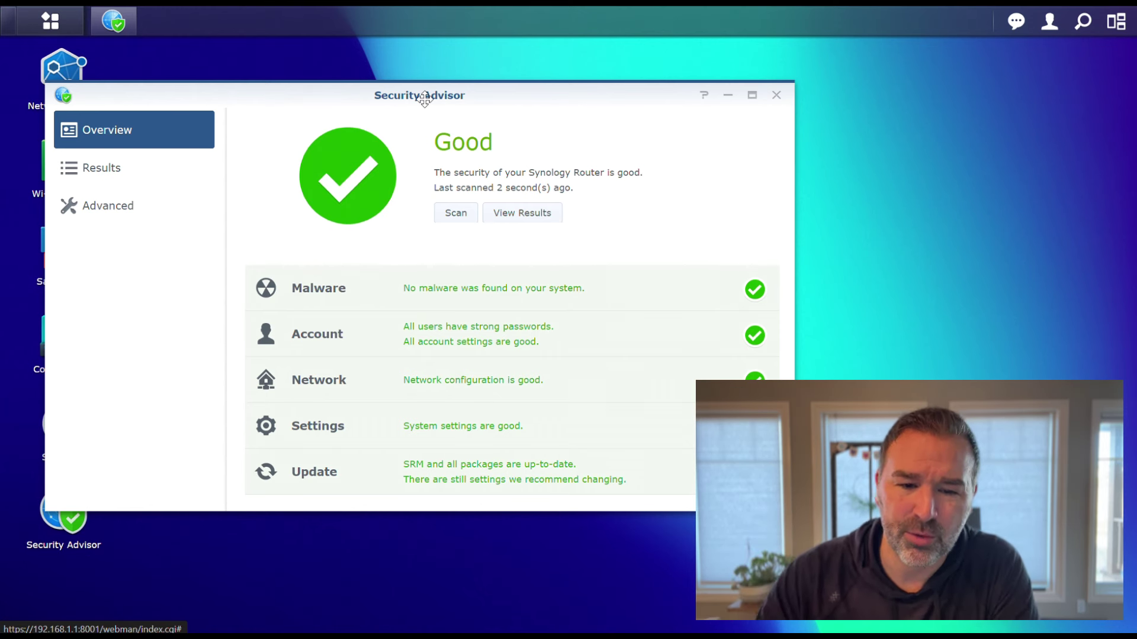
click(776, 95)
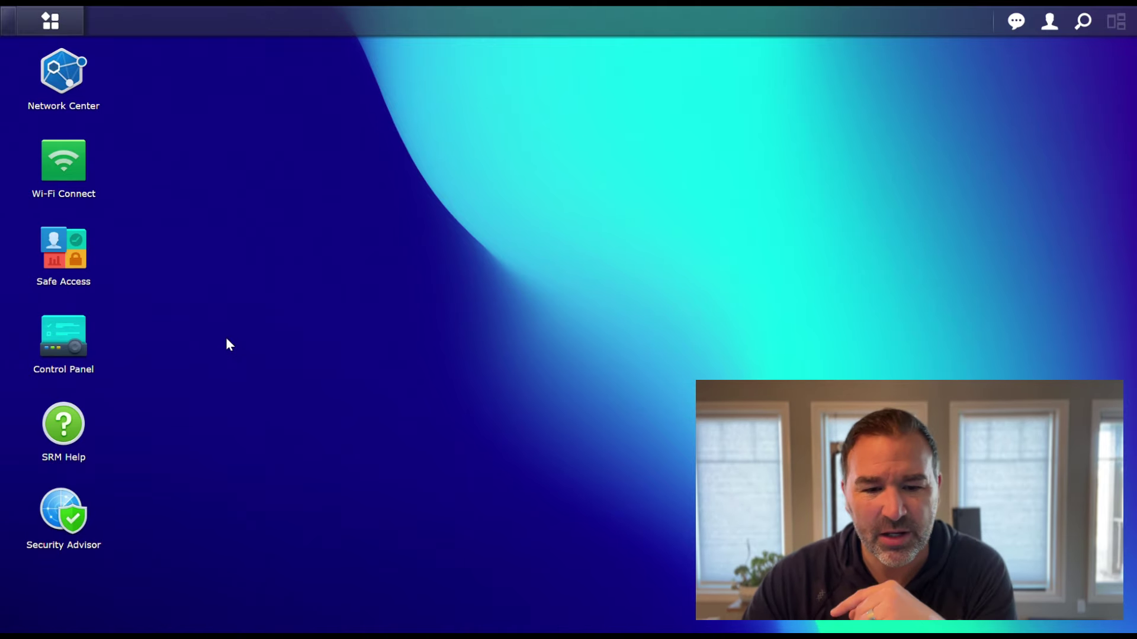
- Open Safe Access, review the overview, and check the Kids Profile's name and assigned devices without changing them
click(70, 264)
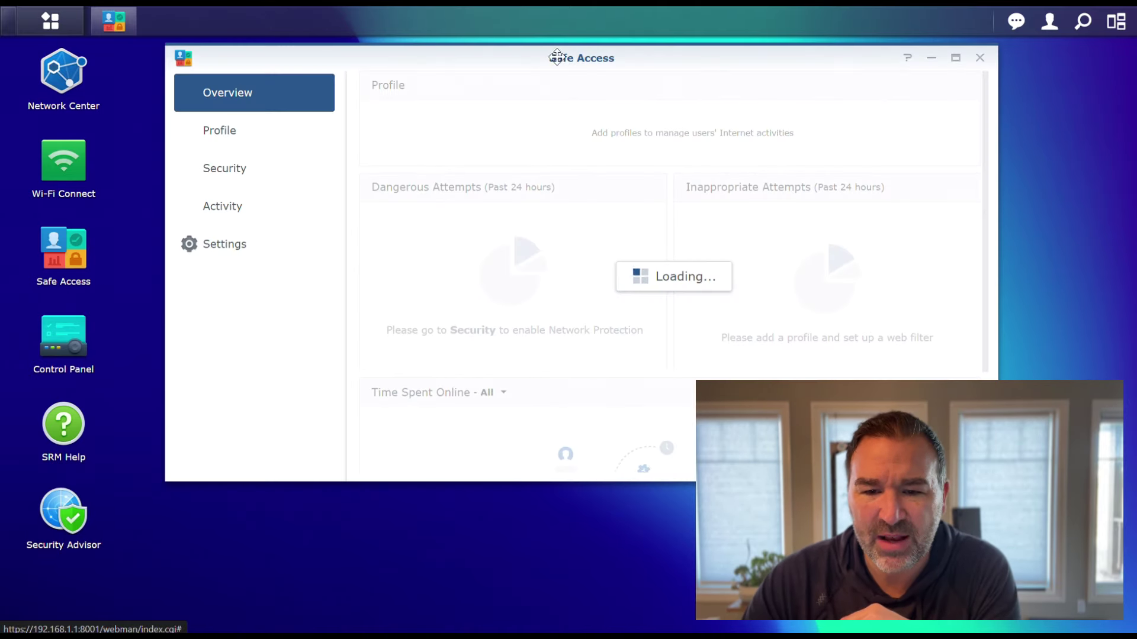
drag(519, 60, 361, 70)
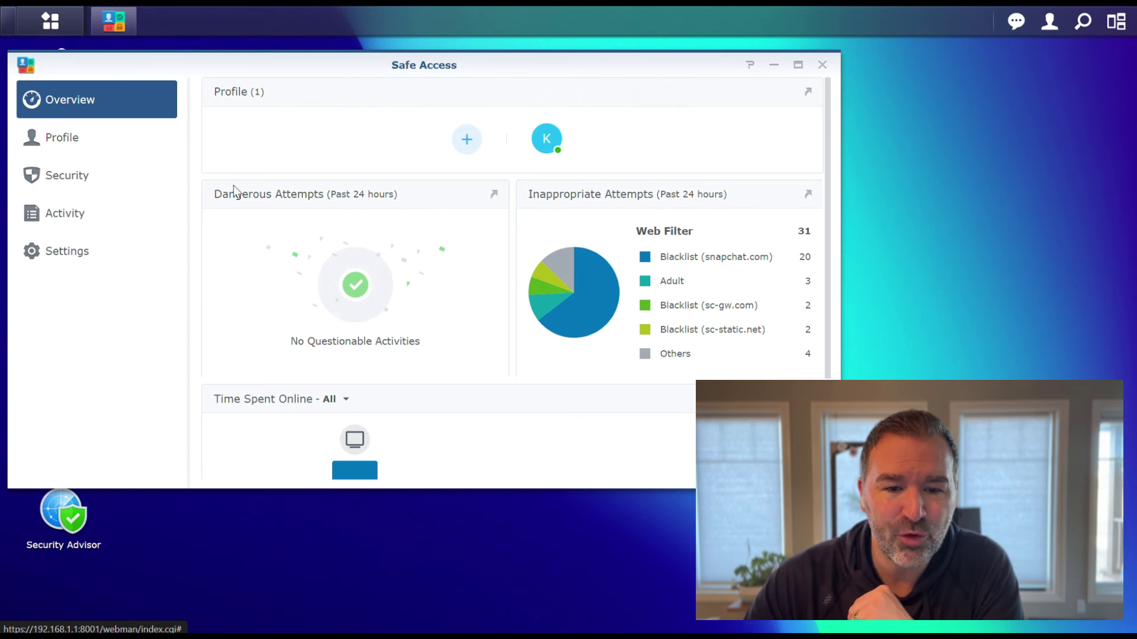
click(58, 146)
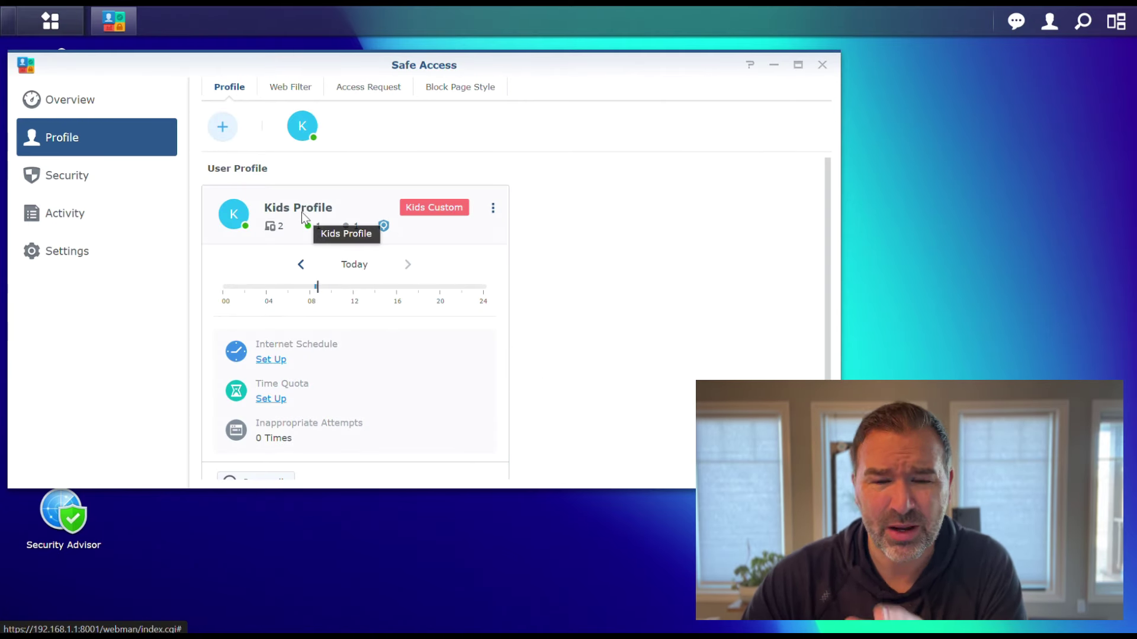
click(493, 212)
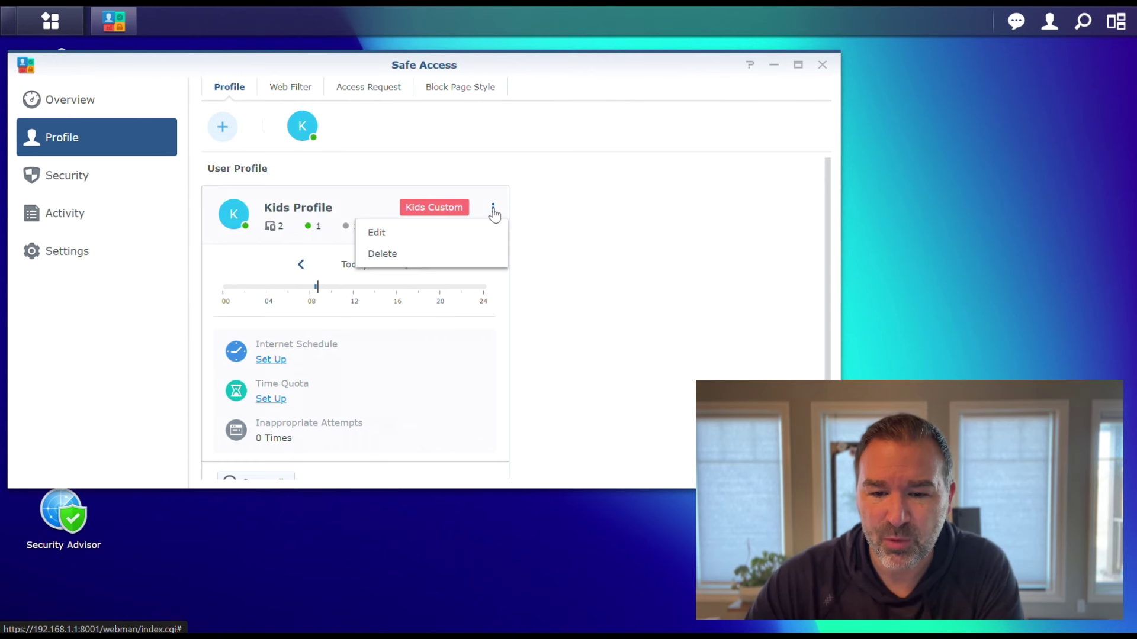
click(375, 232)
drag(351, 65, 328, 36)
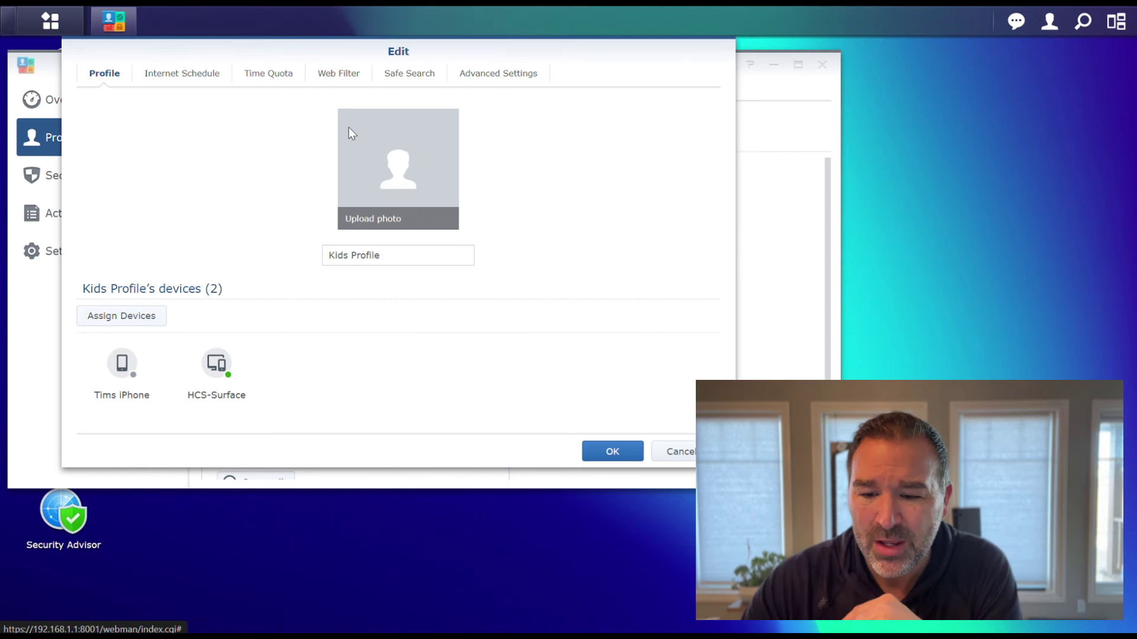
click(680, 452)
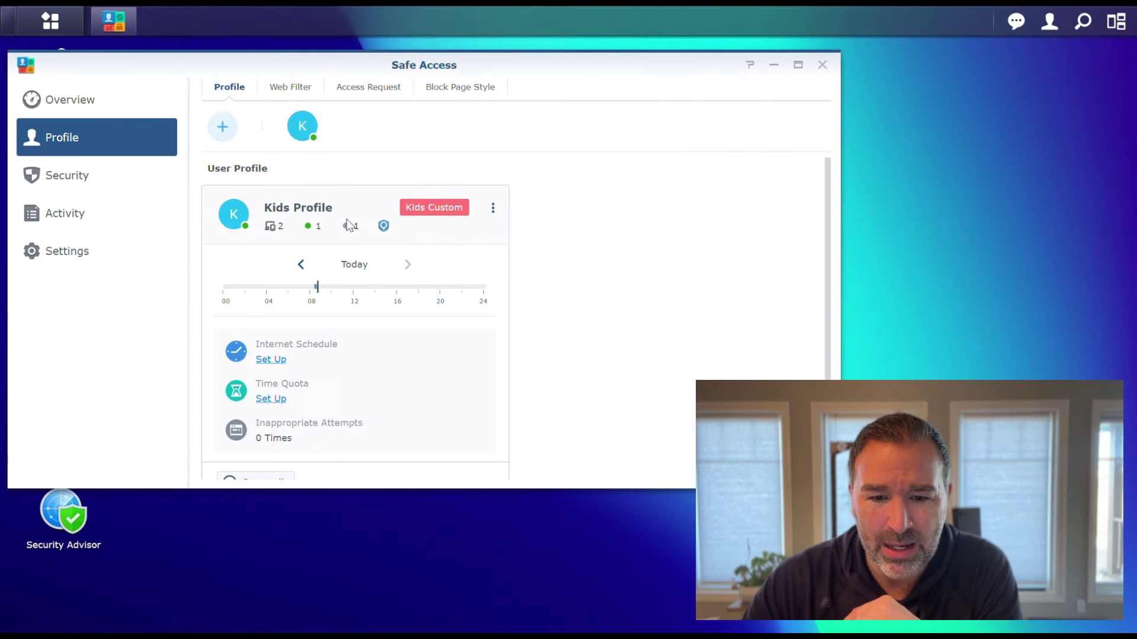
- View the user and network profile types in the Add Profile Wizard and cancel it
click(223, 128)
click(420, 459)
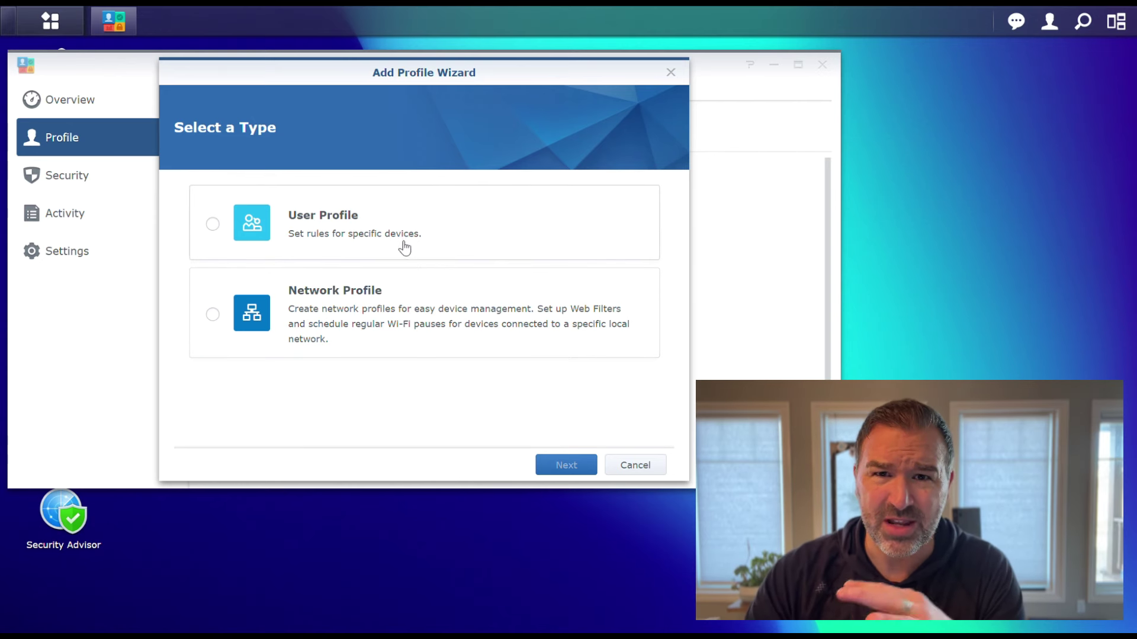
click(670, 74)
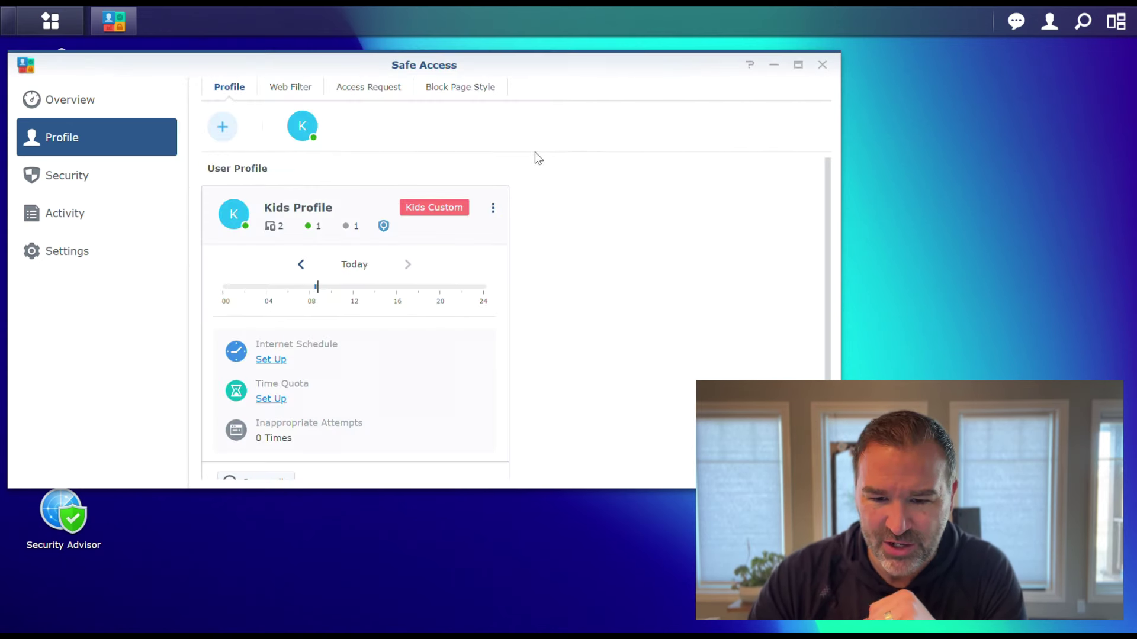
- Open the Kids Profile for editing and review its internet schedule and time quota options
click(495, 211)
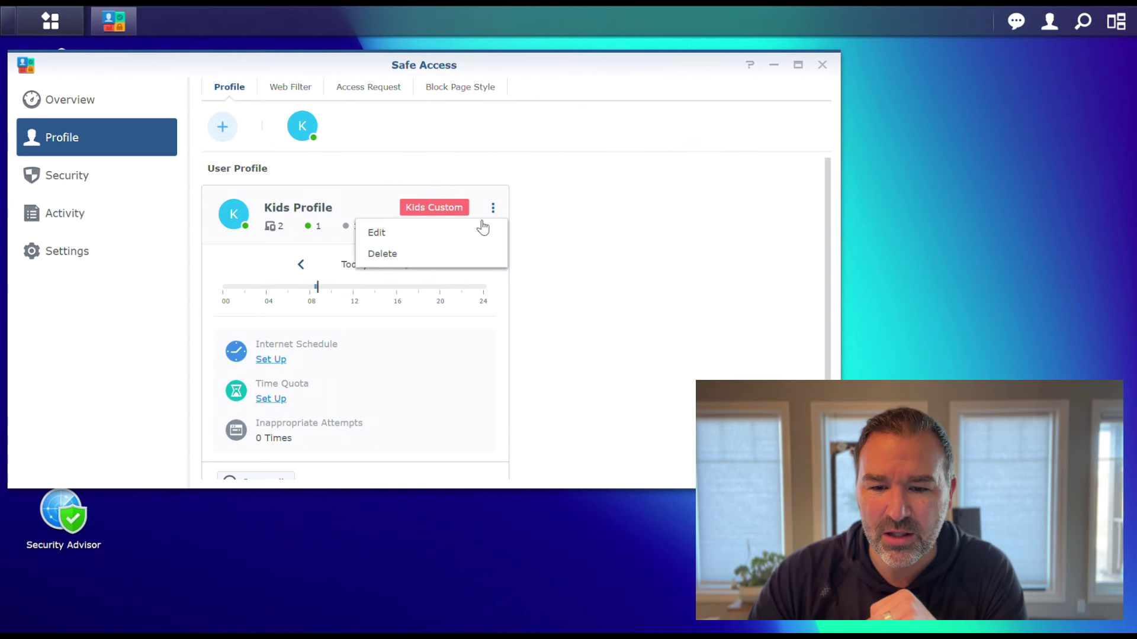
click(393, 234)
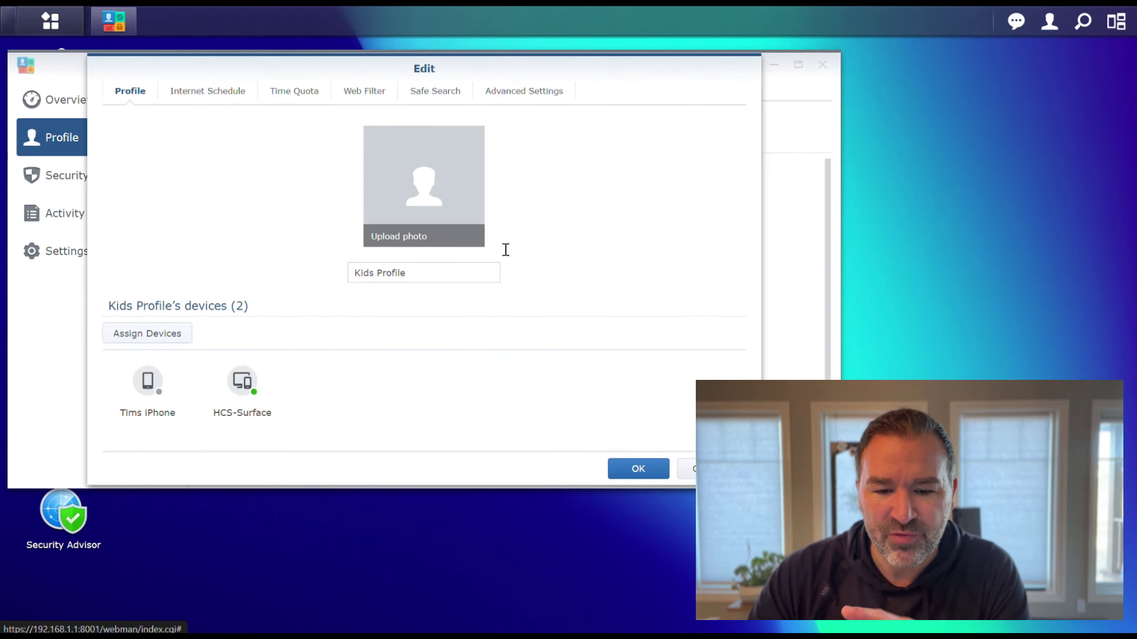
click(208, 91)
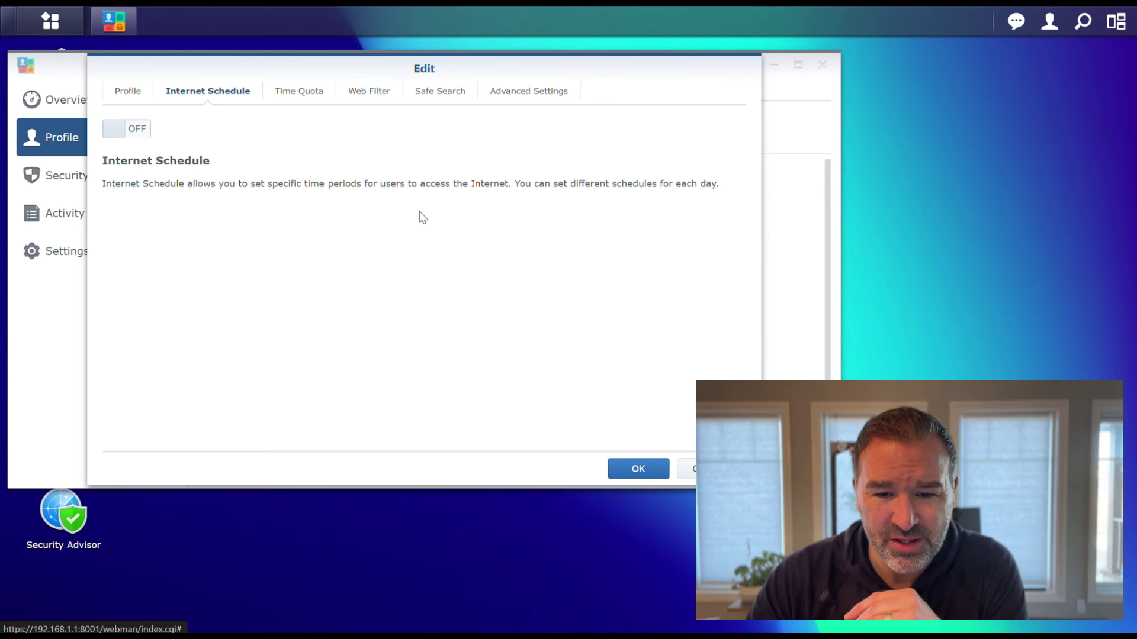
click(283, 93)
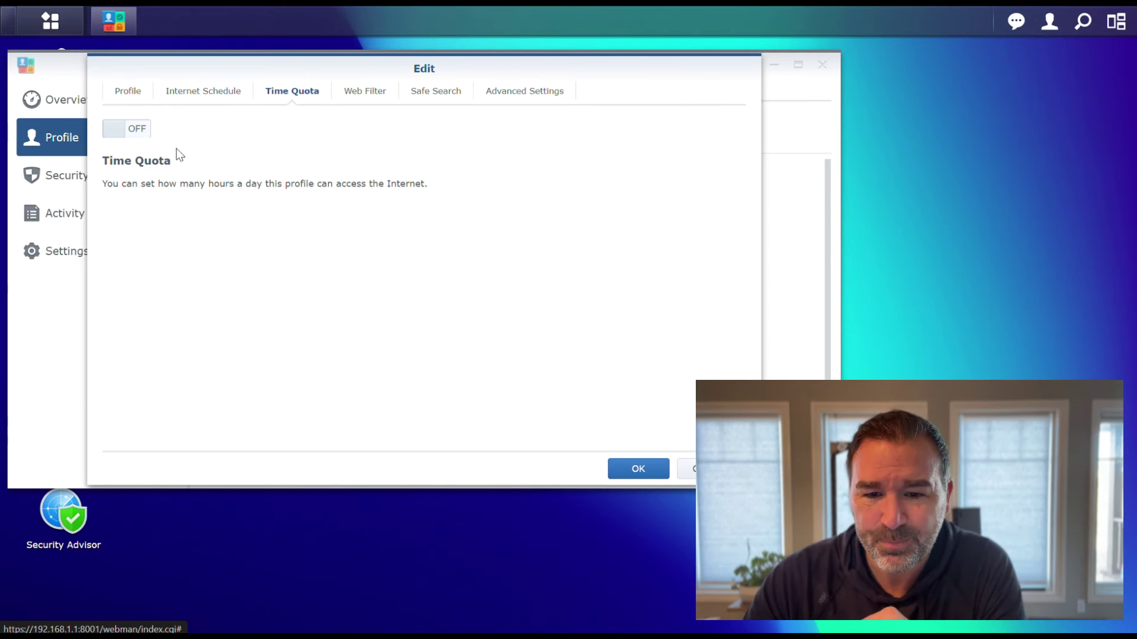
- Examine the Kids Profile's web filter choices and the rules of its Kids Custom filter
click(371, 95)
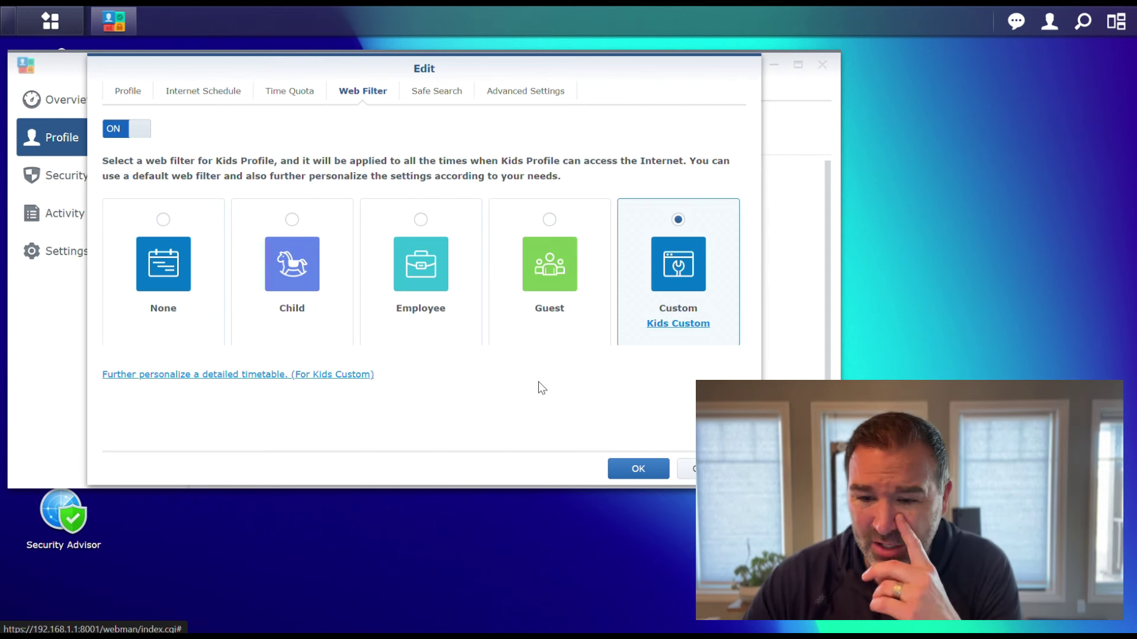
click(684, 325)
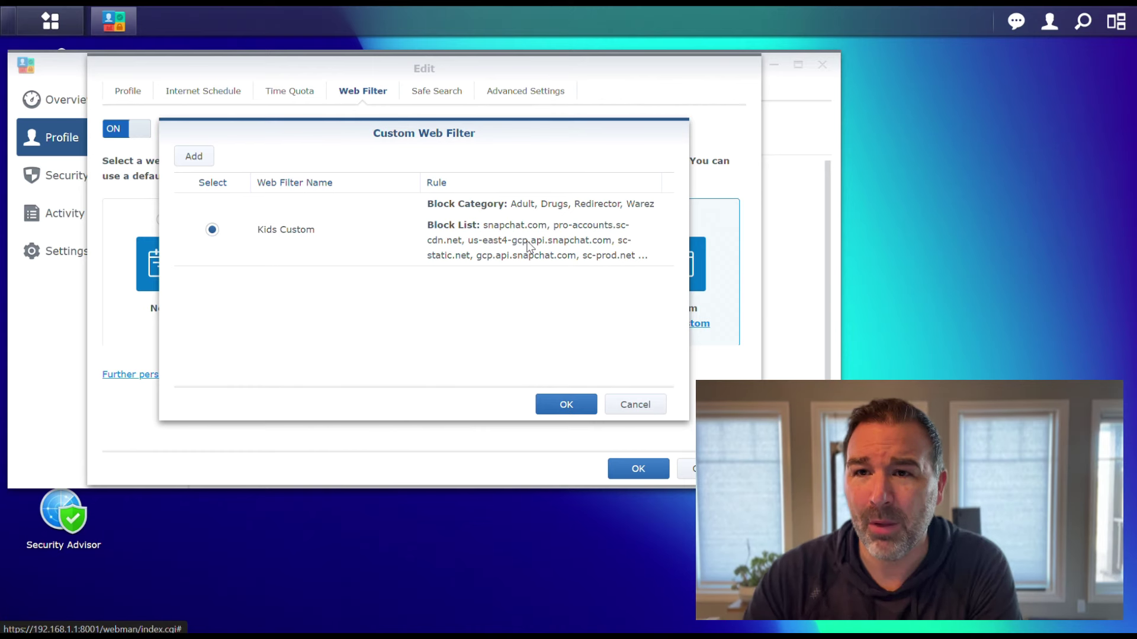
click(632, 405)
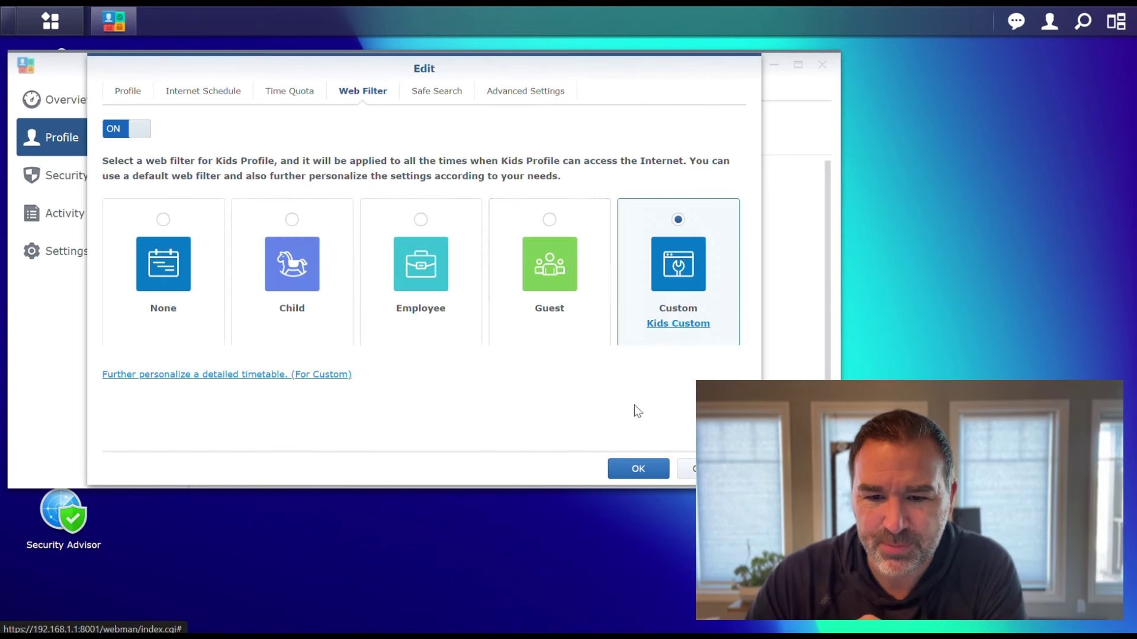
- Review the Kids Profile's safe search options and iCloud Private Relay blocking, and close the profile editor
click(434, 90)
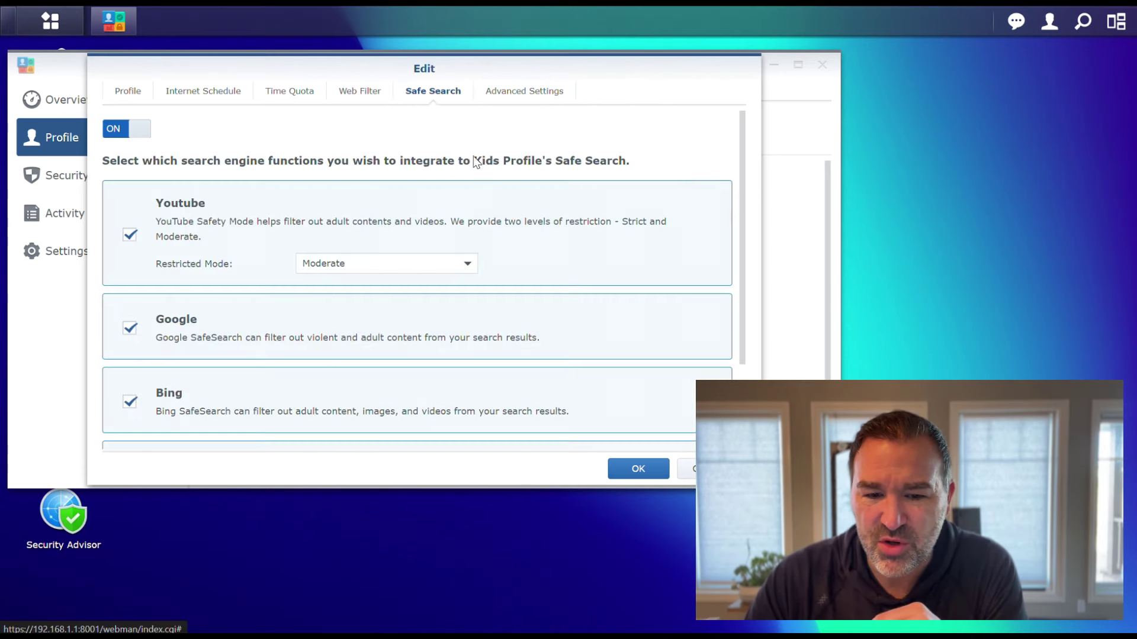
scroll(557, 252, down, 1)
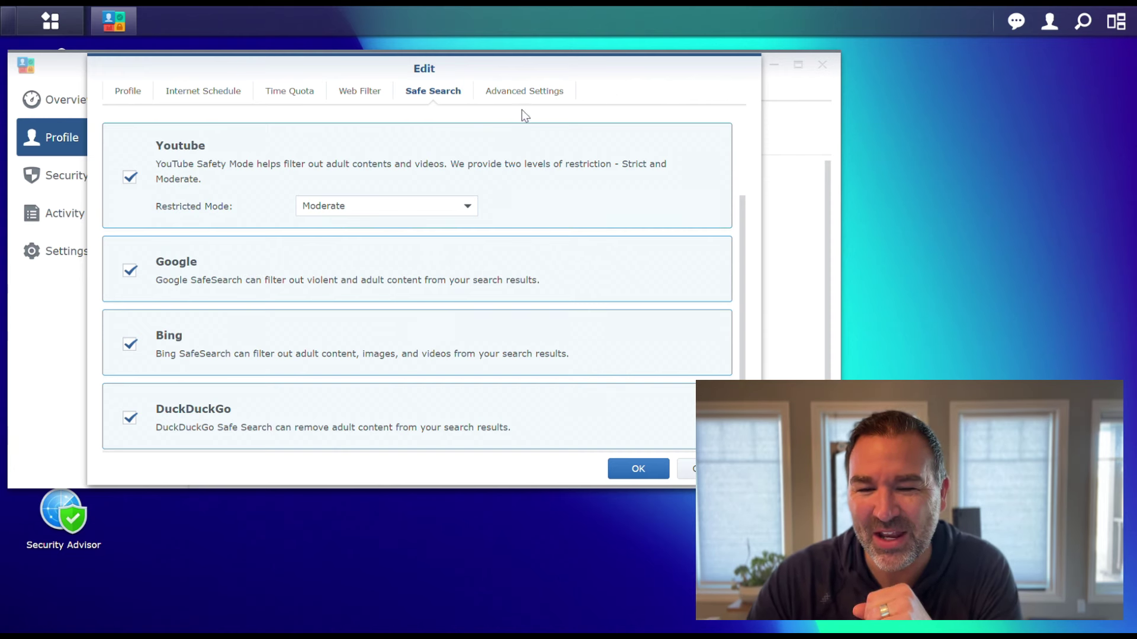
click(530, 94)
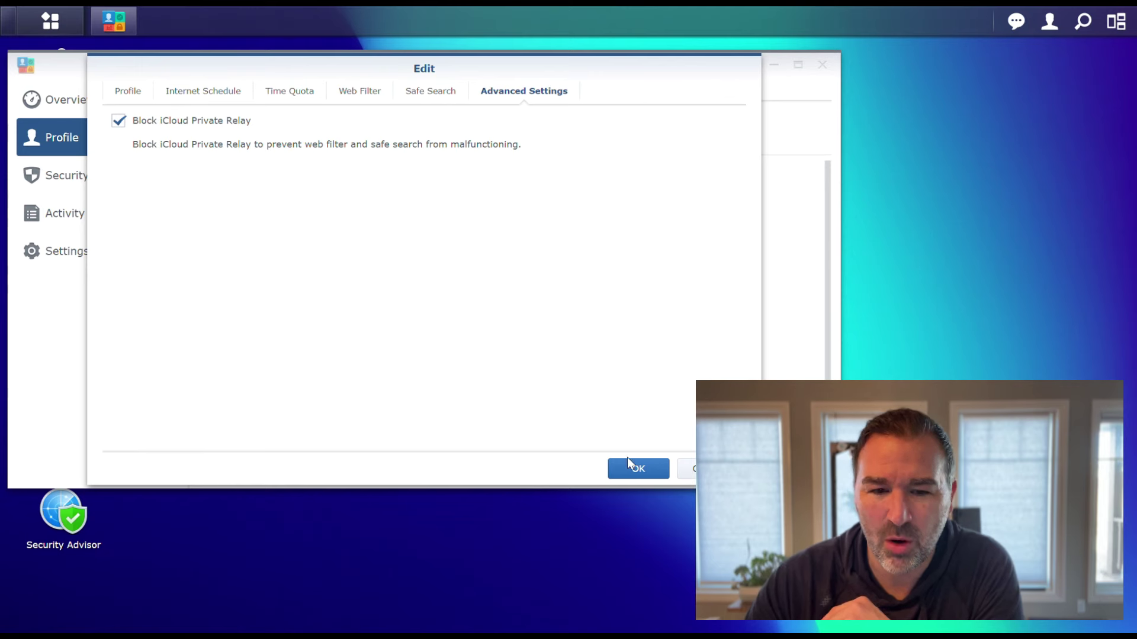
click(640, 471)
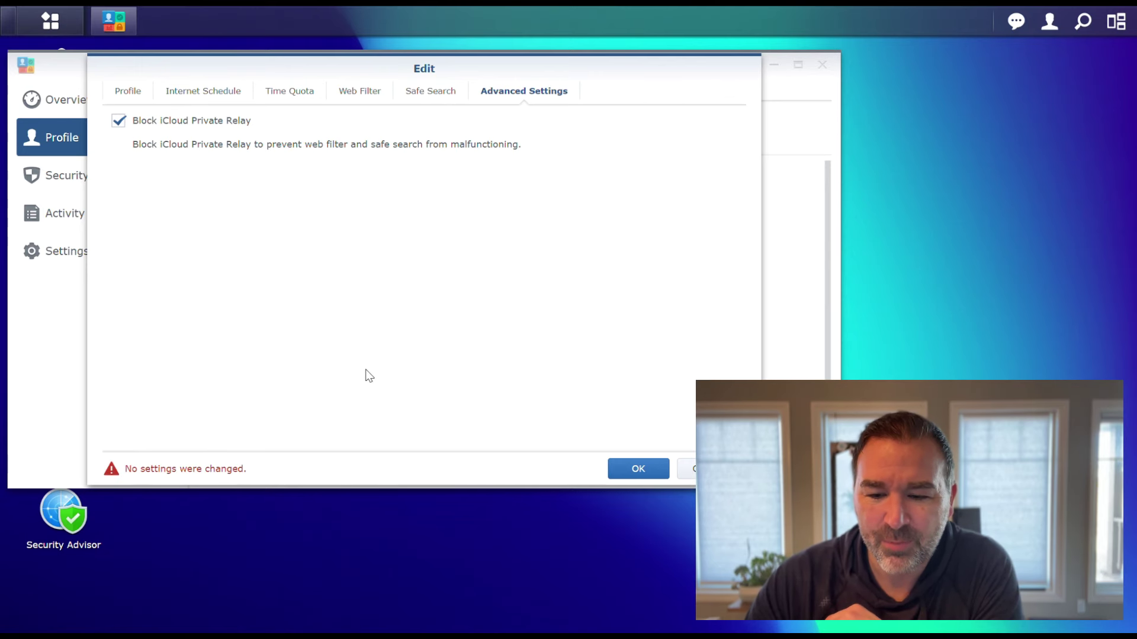
click(639, 471)
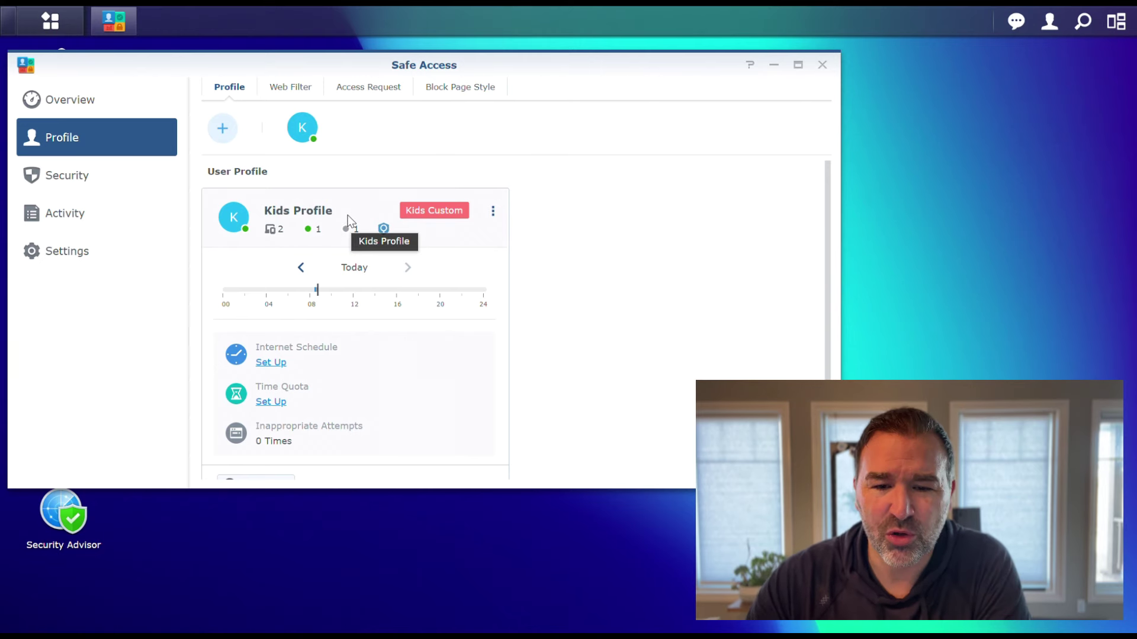
- Review the list of web filters and inspect the blocked categories of the Kids Custom filter, leaving them unchanged
click(278, 91)
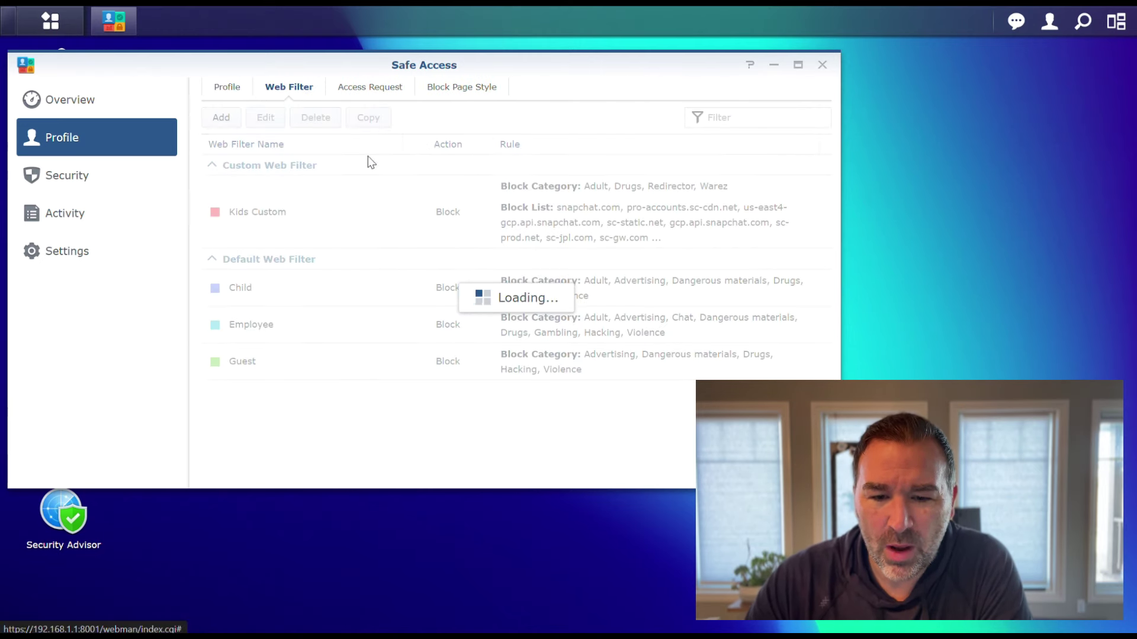
click(367, 212)
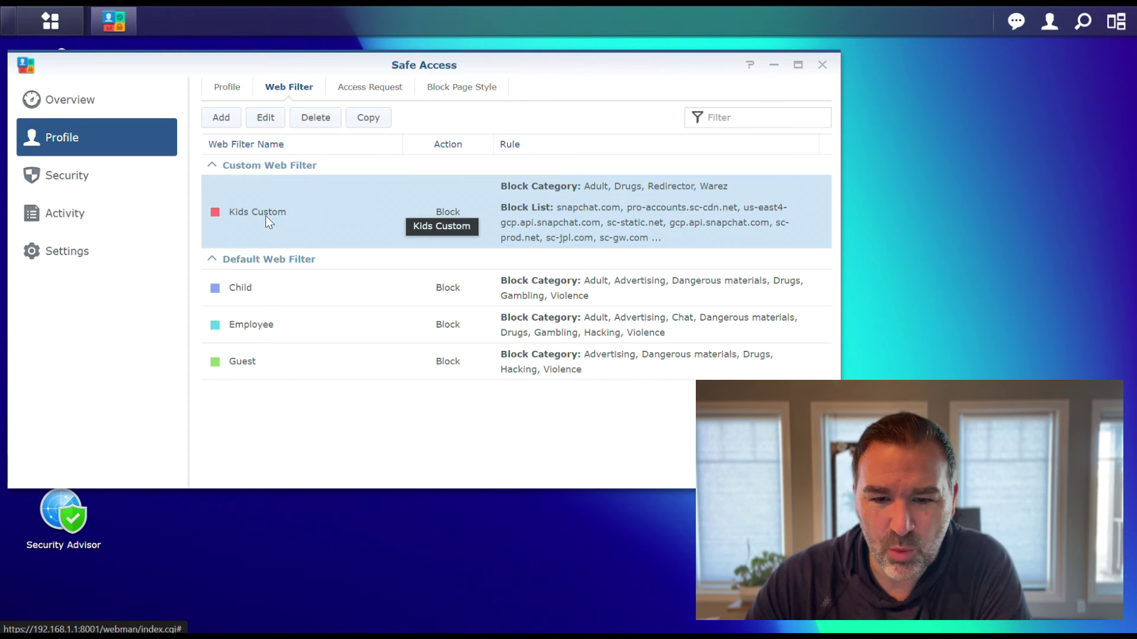
double_click(469, 238)
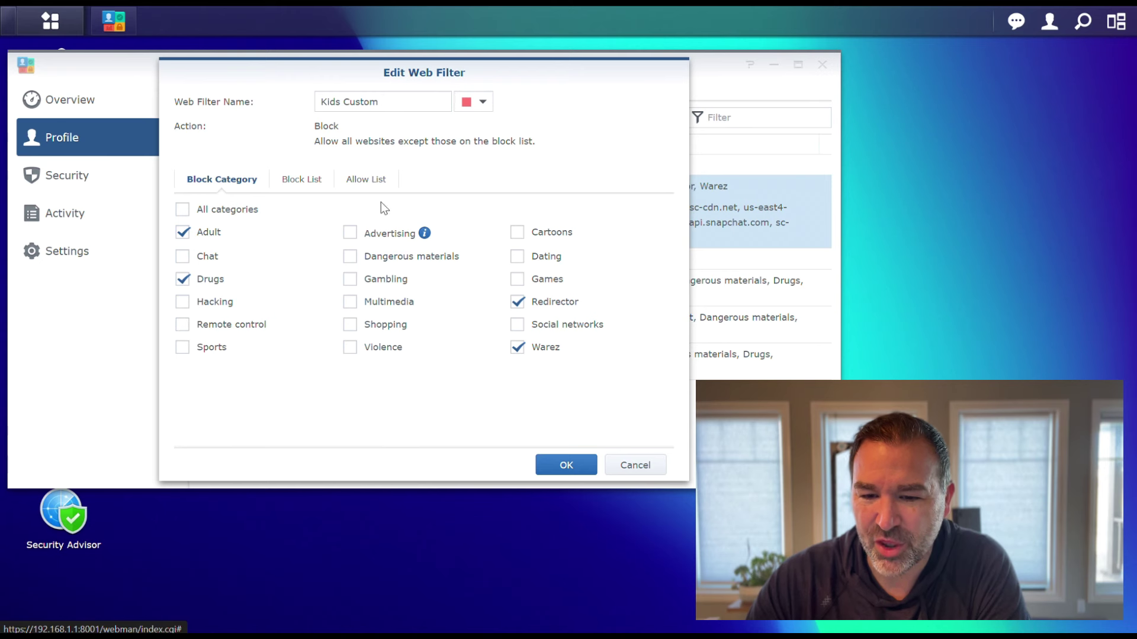
click(645, 462)
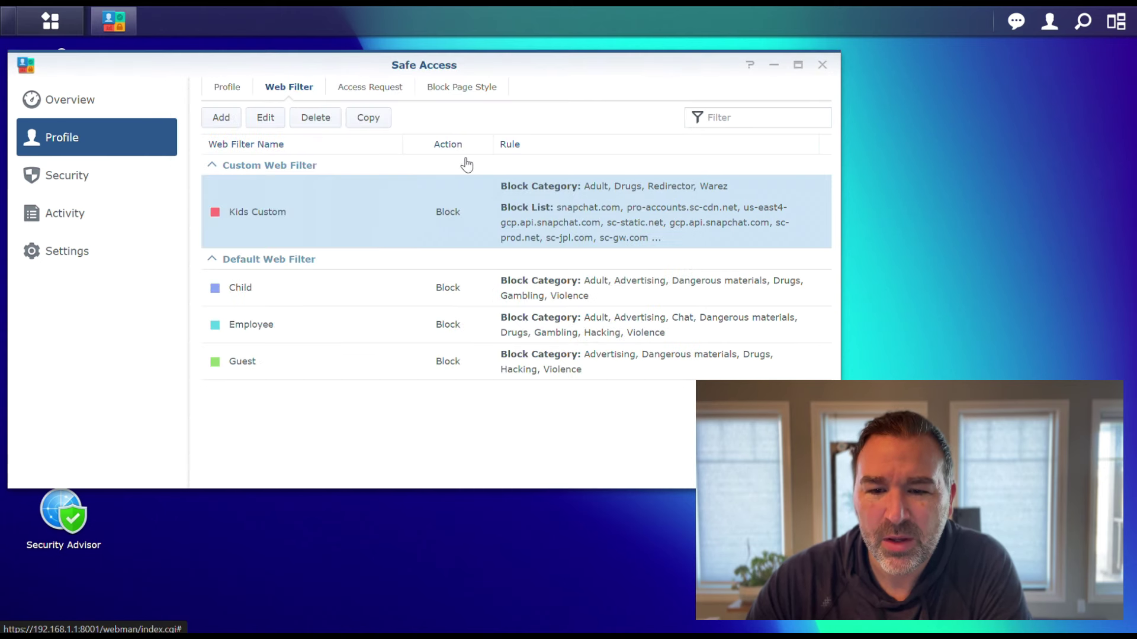
- Check the access requests and block page style options, and return to the user profile overview
click(371, 90)
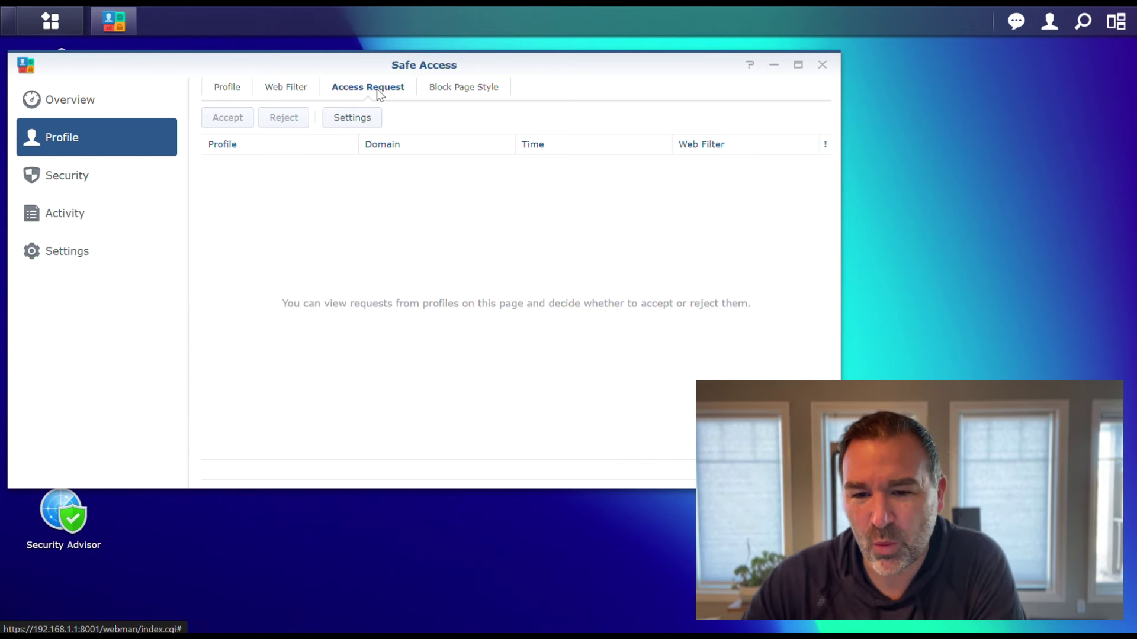
click(449, 92)
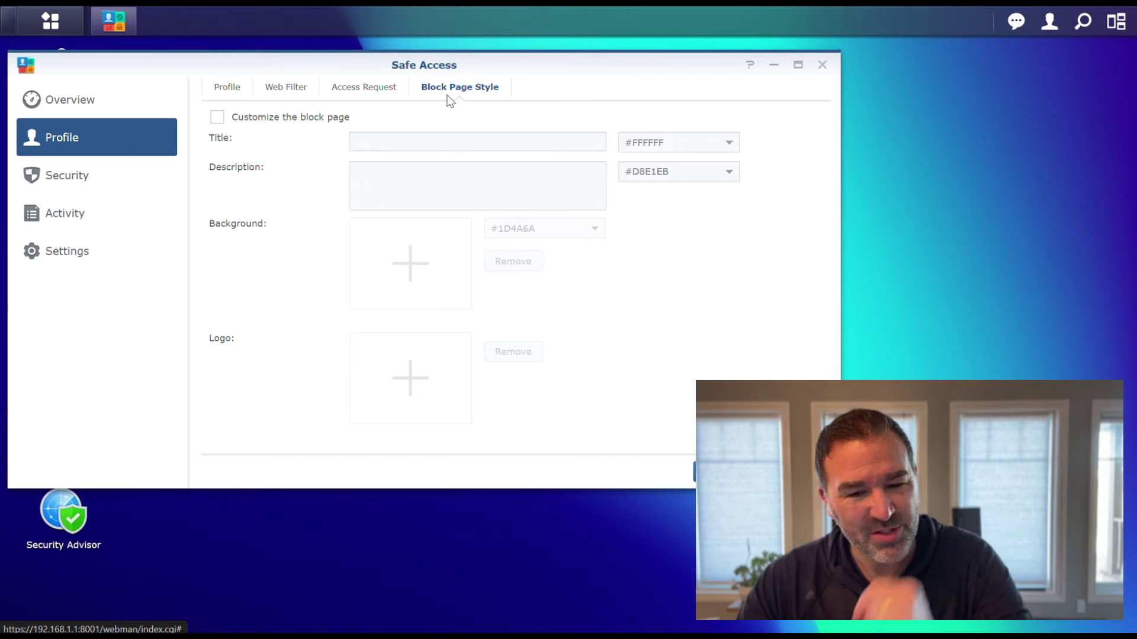
click(235, 96)
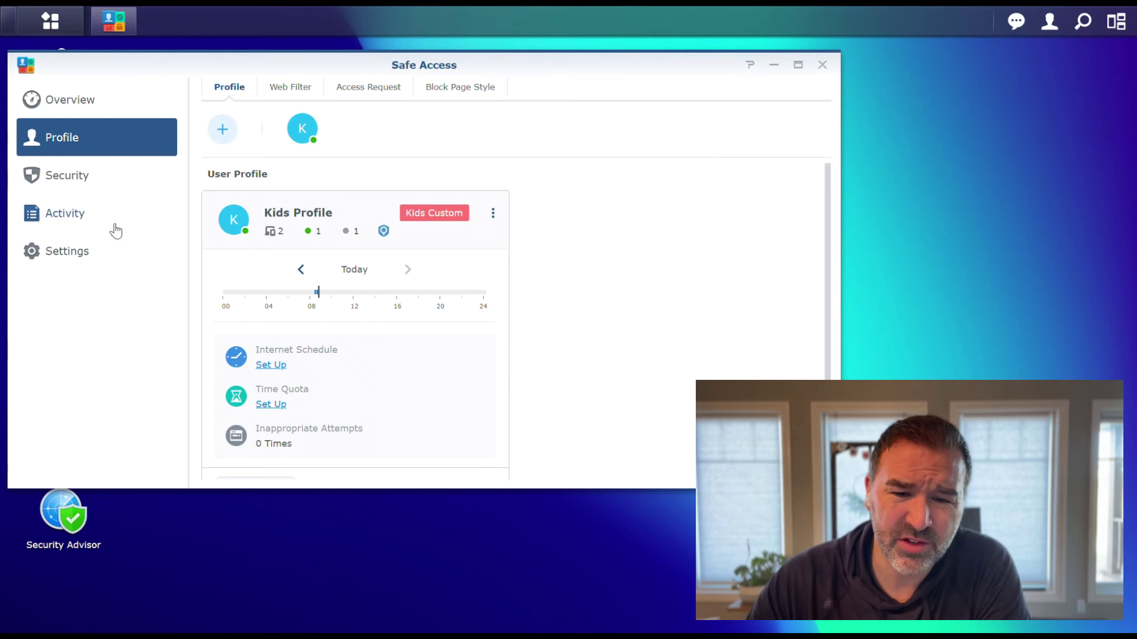
- Review the network protection settings and the blocking activity log, and close Safe Access
click(75, 190)
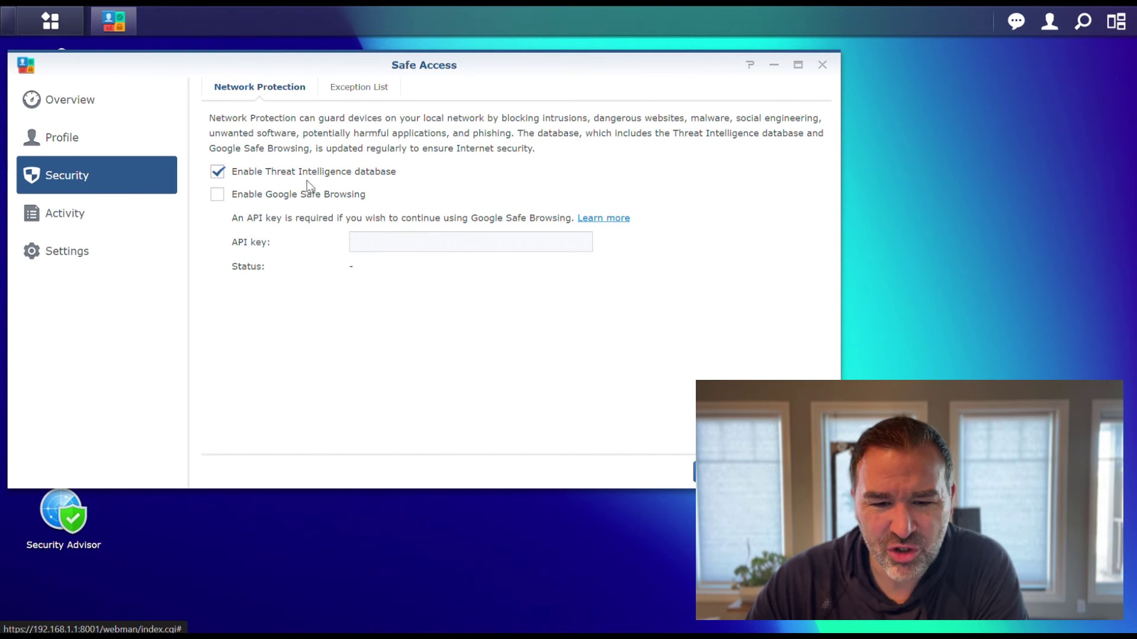
click(89, 222)
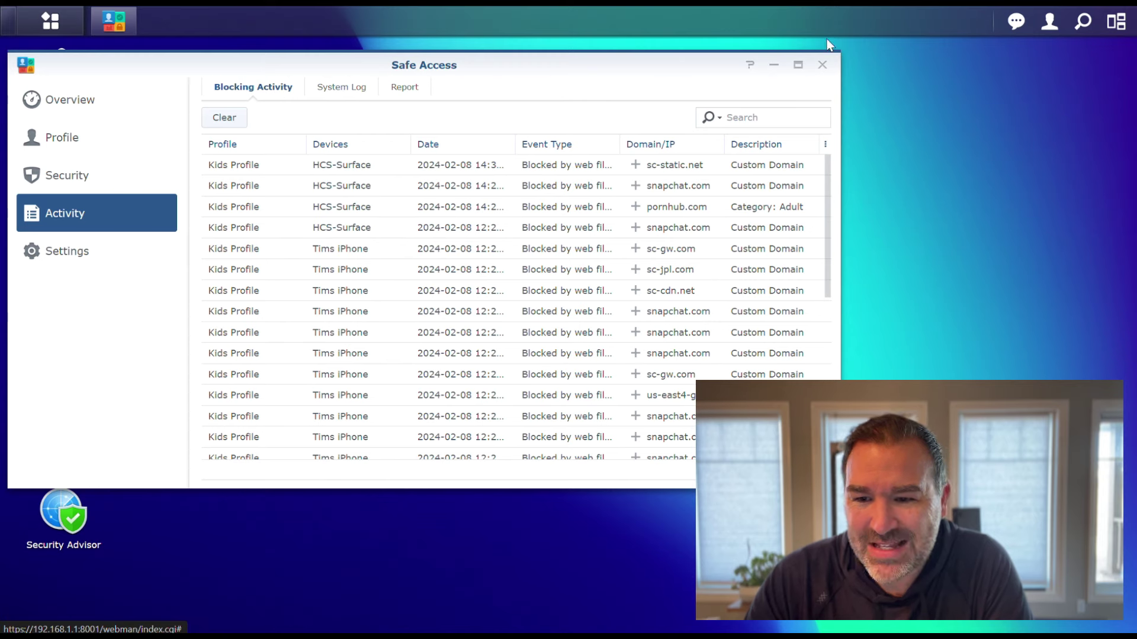
click(823, 64)
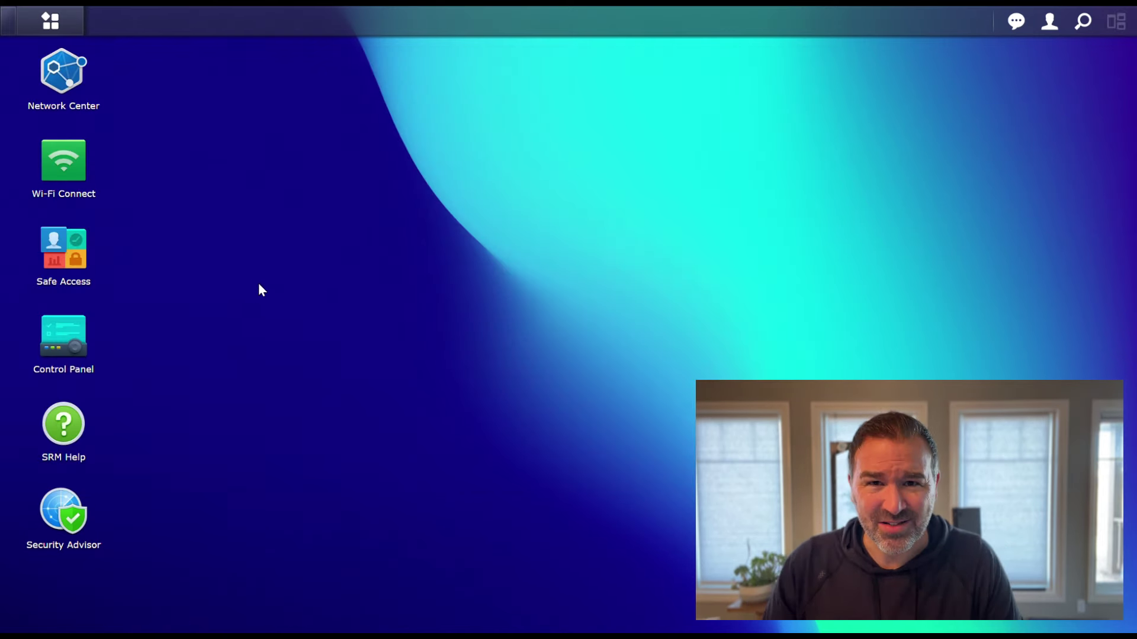